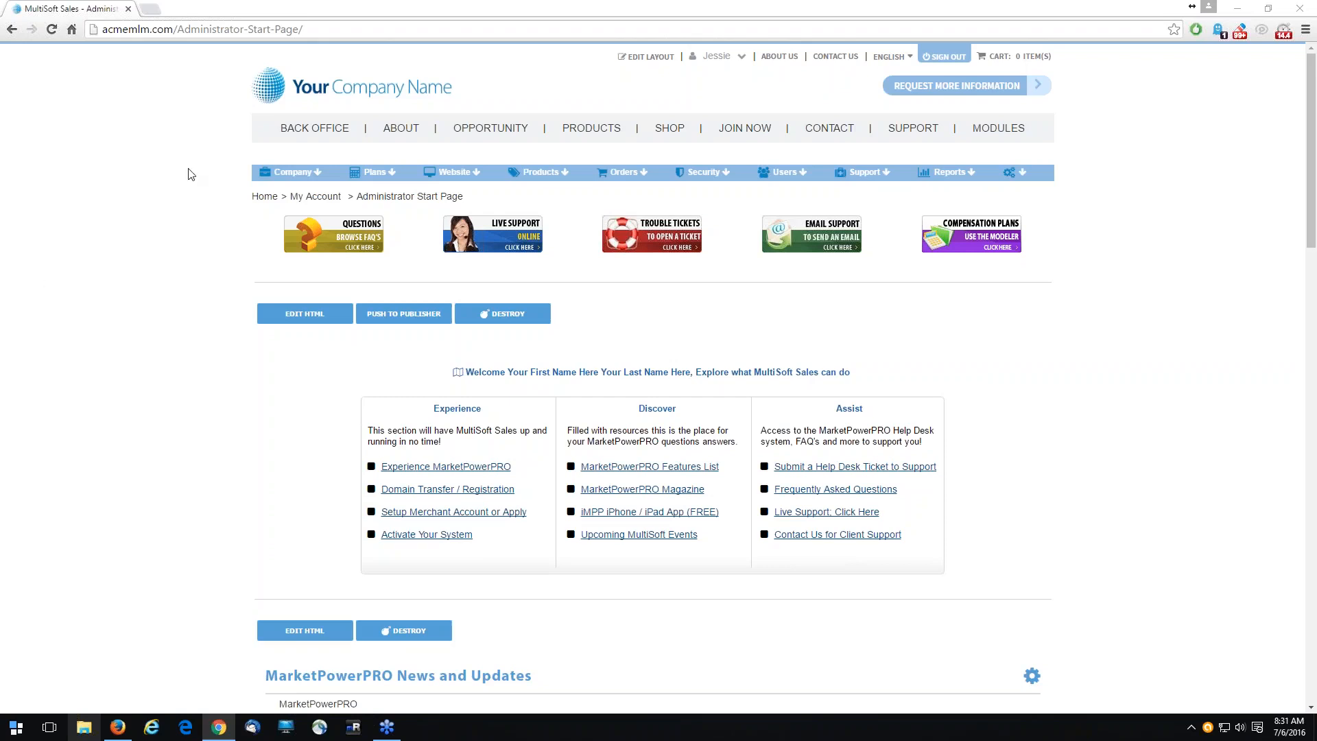
- Open the Members group from the newsletter subscription groups and rename it Distributors
mouse_move(281, 178)
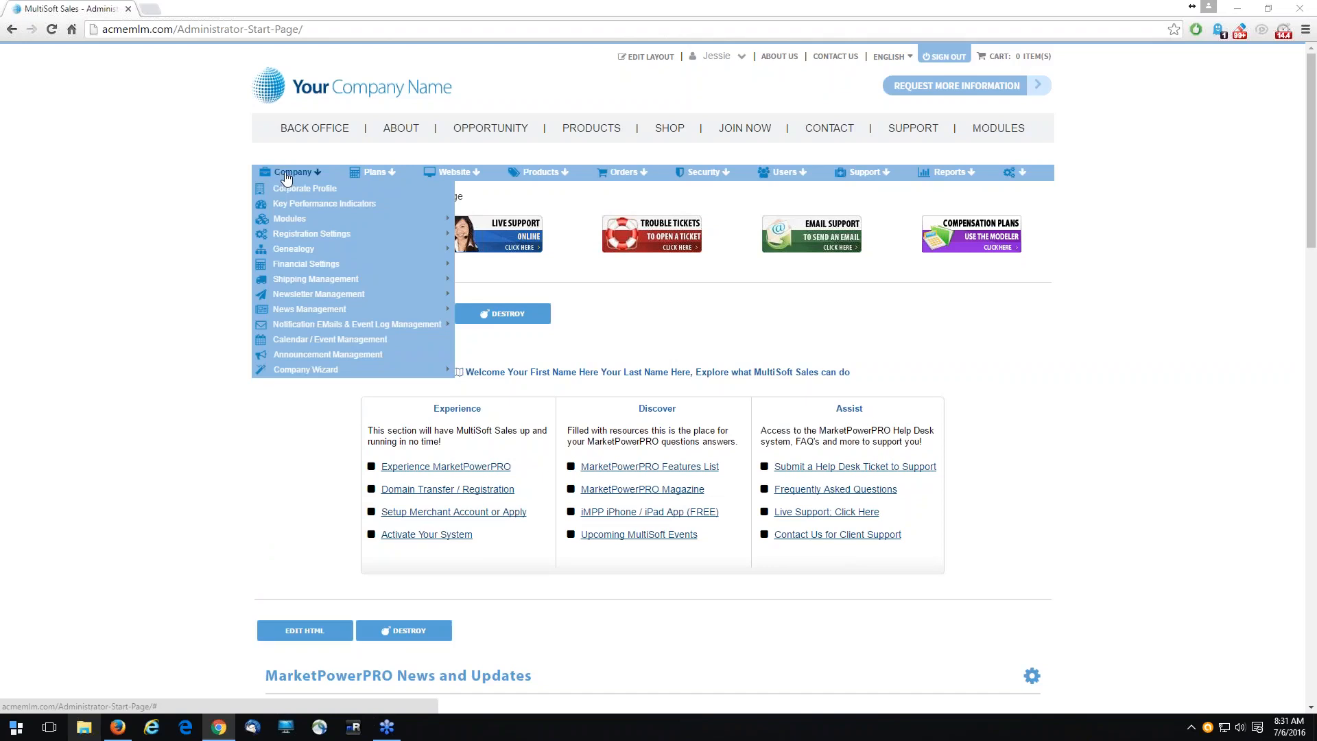
mouse_move(346, 299)
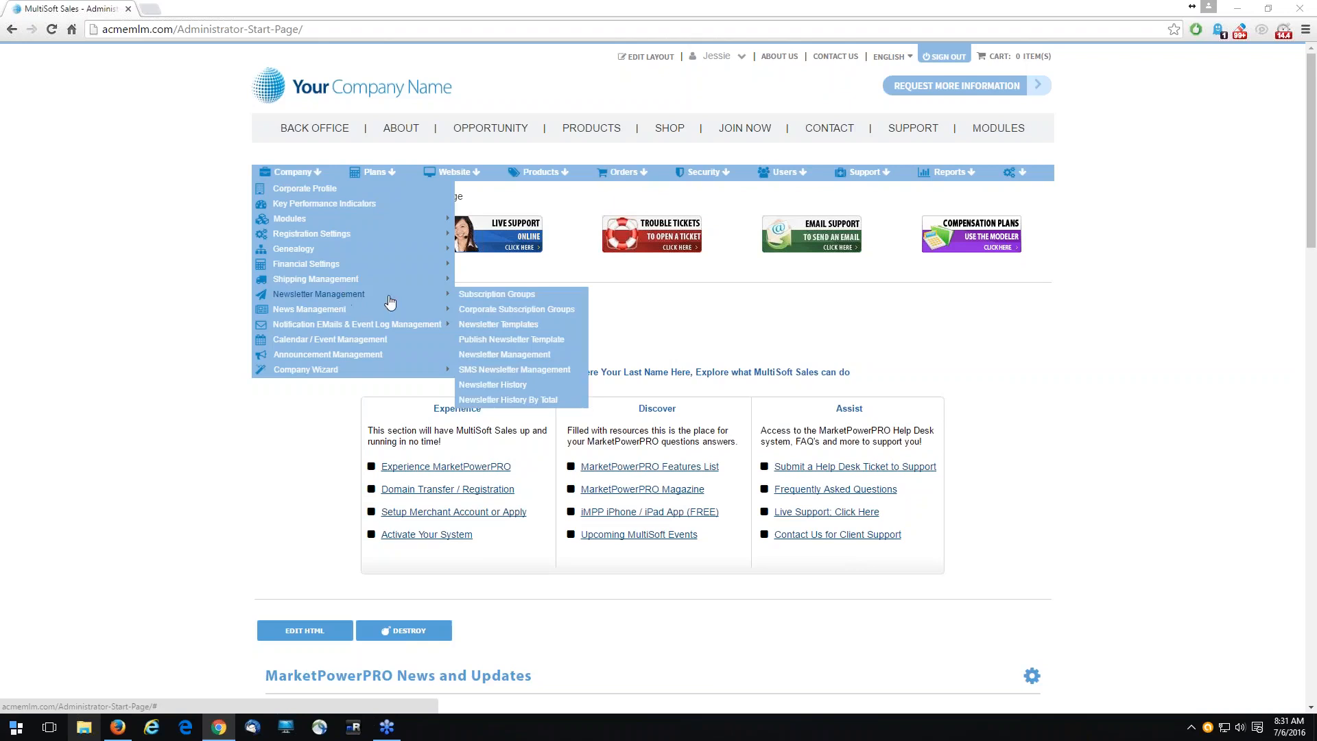
click(502, 295)
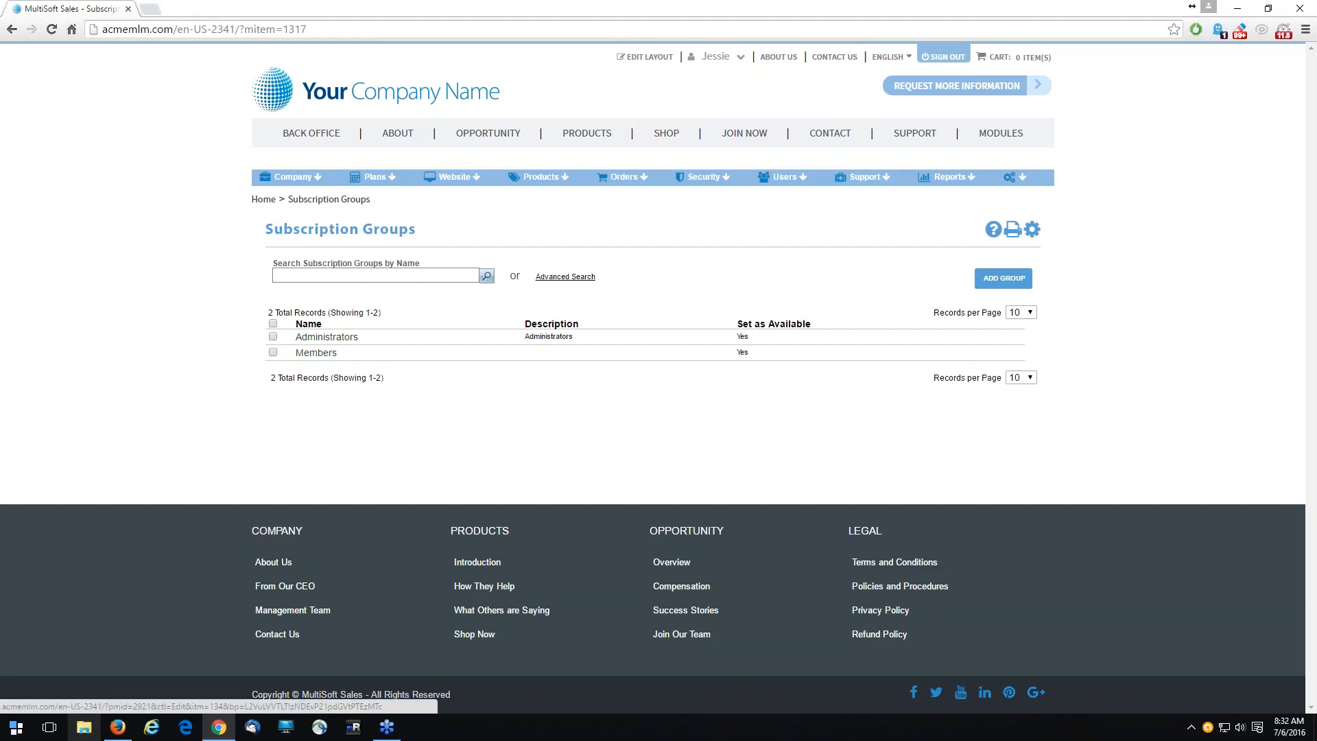
click(316, 352)
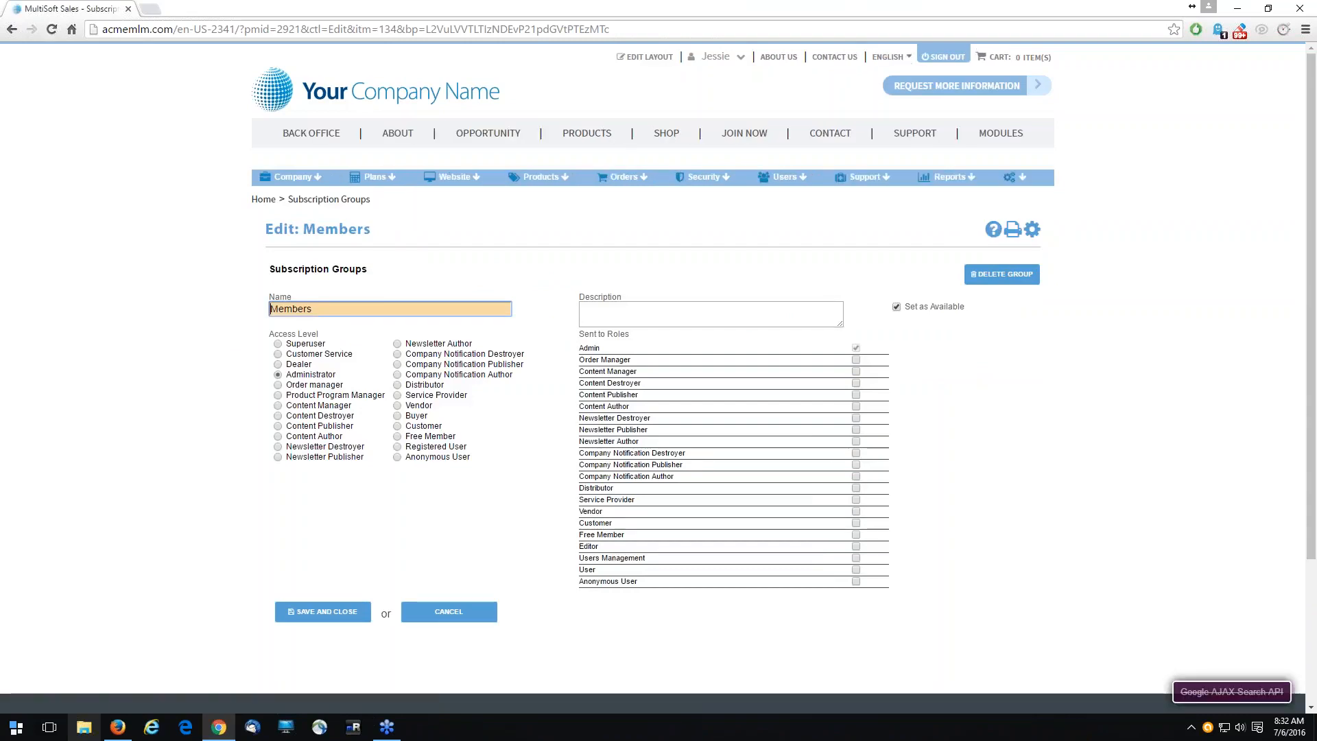
key(ctrl+a)
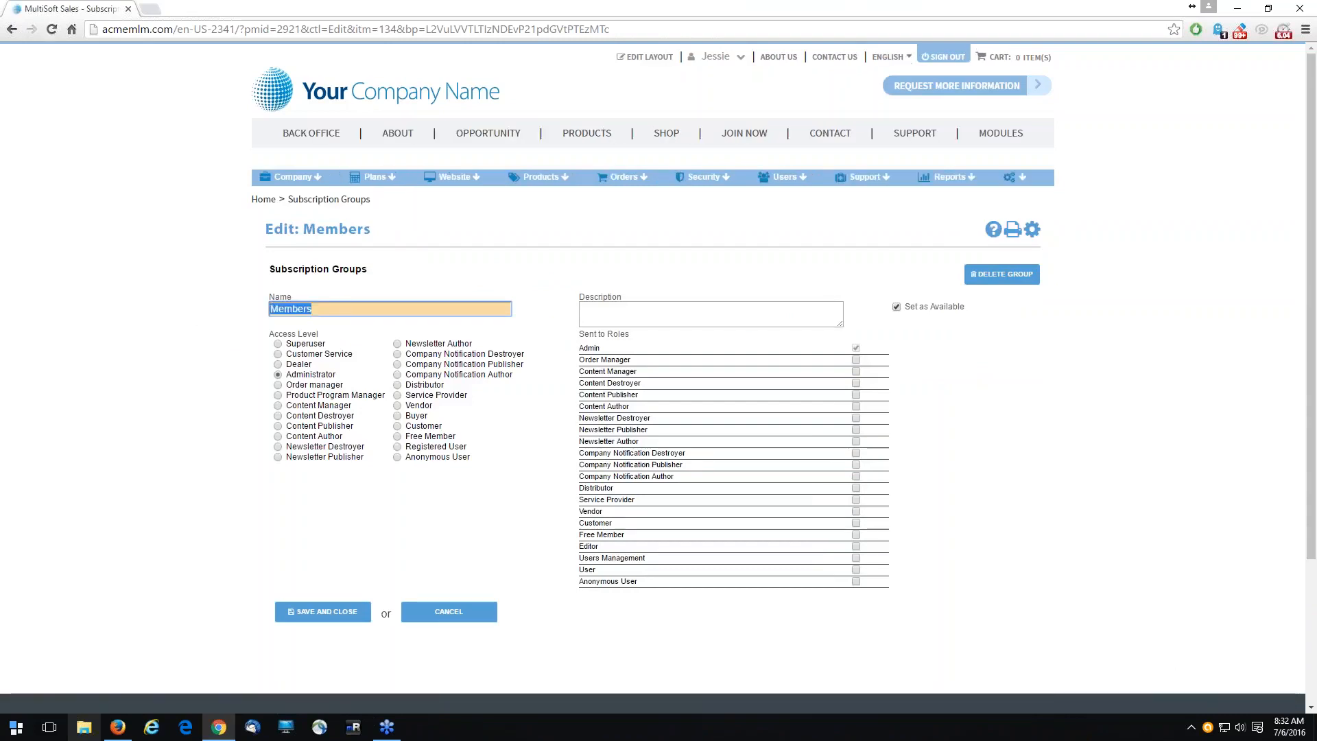
text(Distributor)
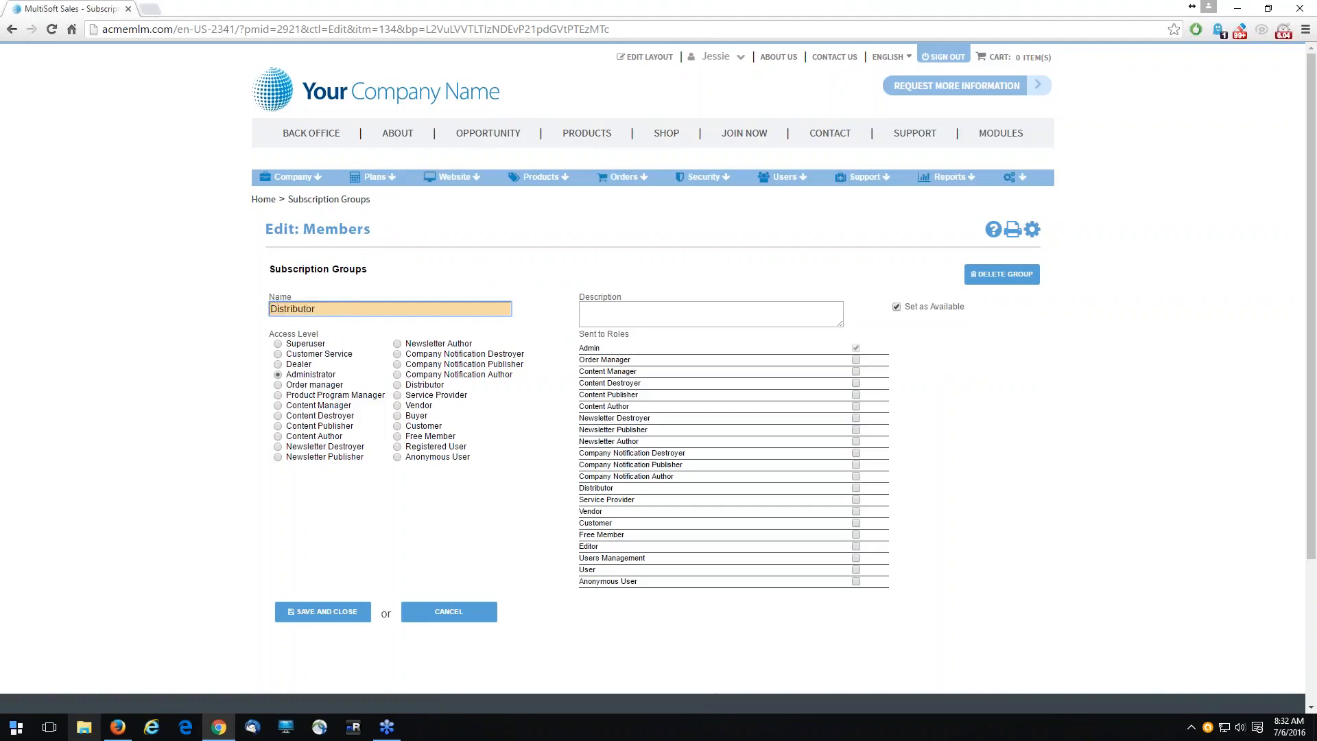
text(s)
- Give the group the description "For distributors only" and the Distributor access level, and save it
click(691, 310)
text(For distri)
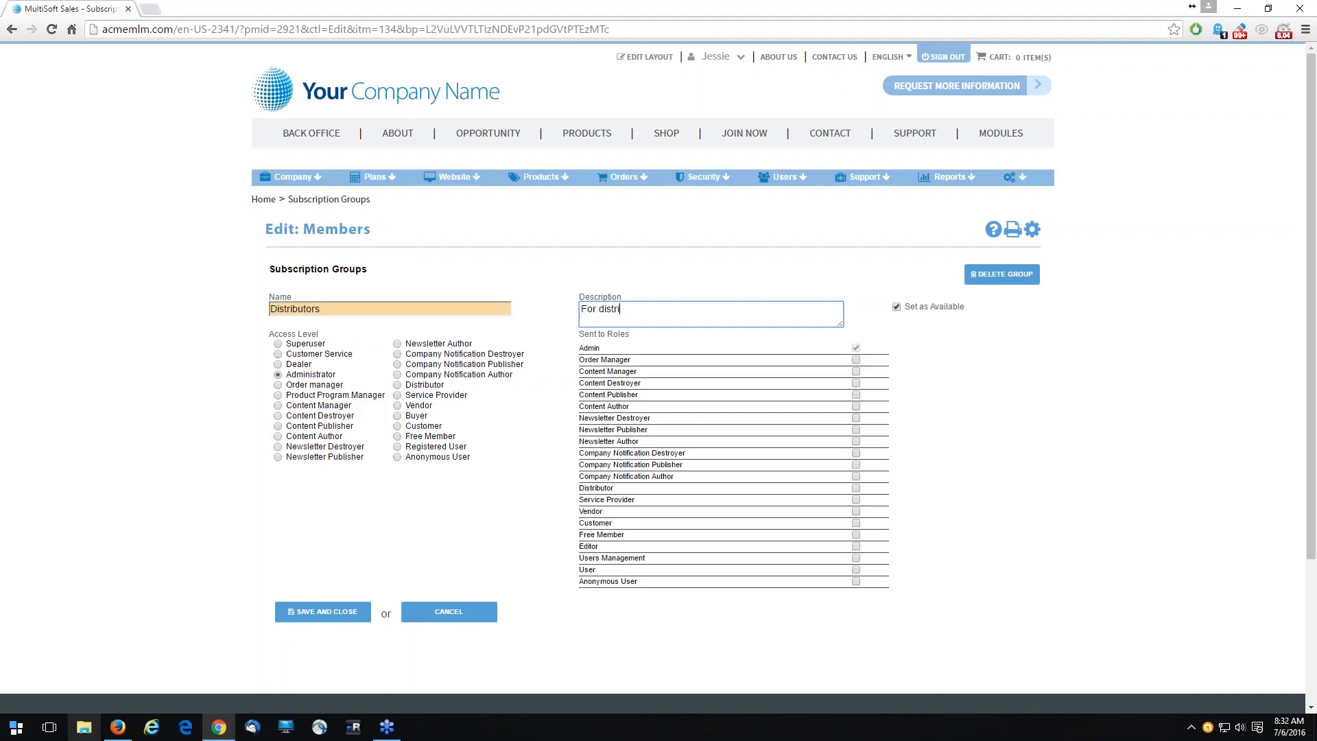
text(butors only)
click(421, 387)
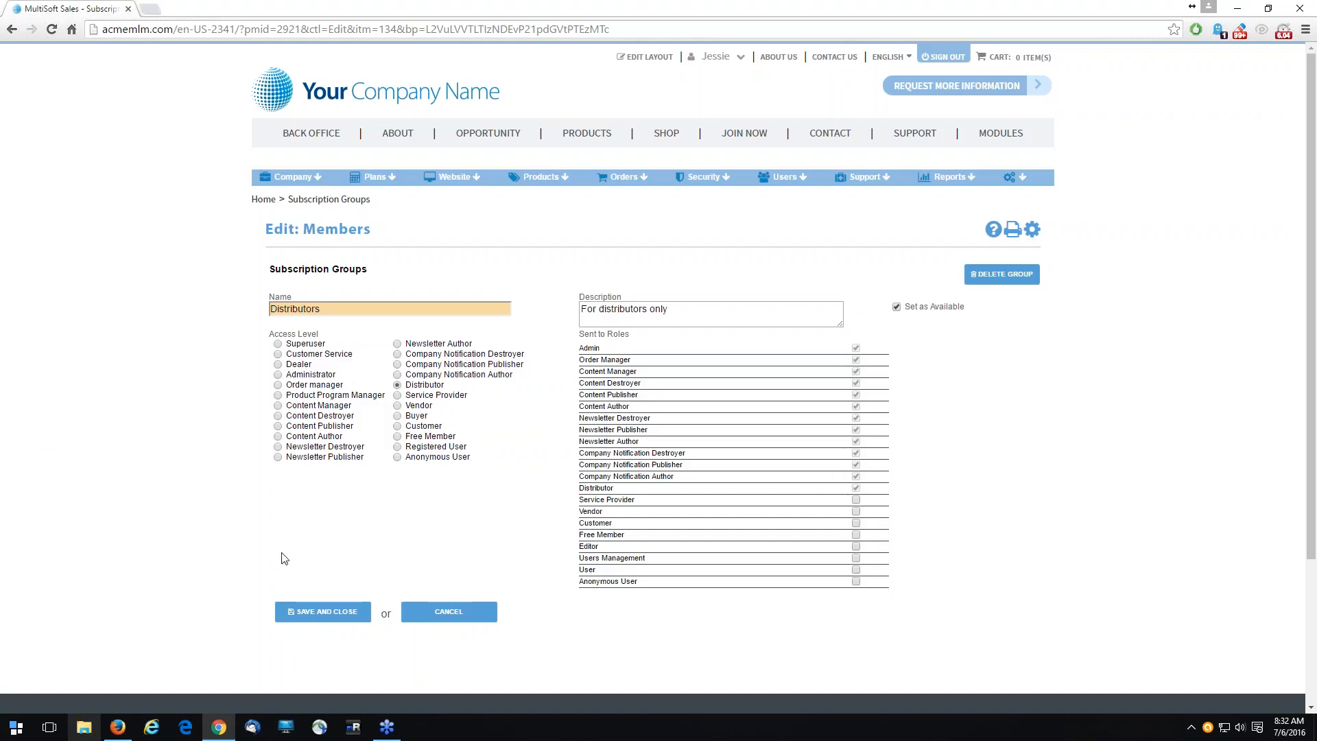
click(358, 611)
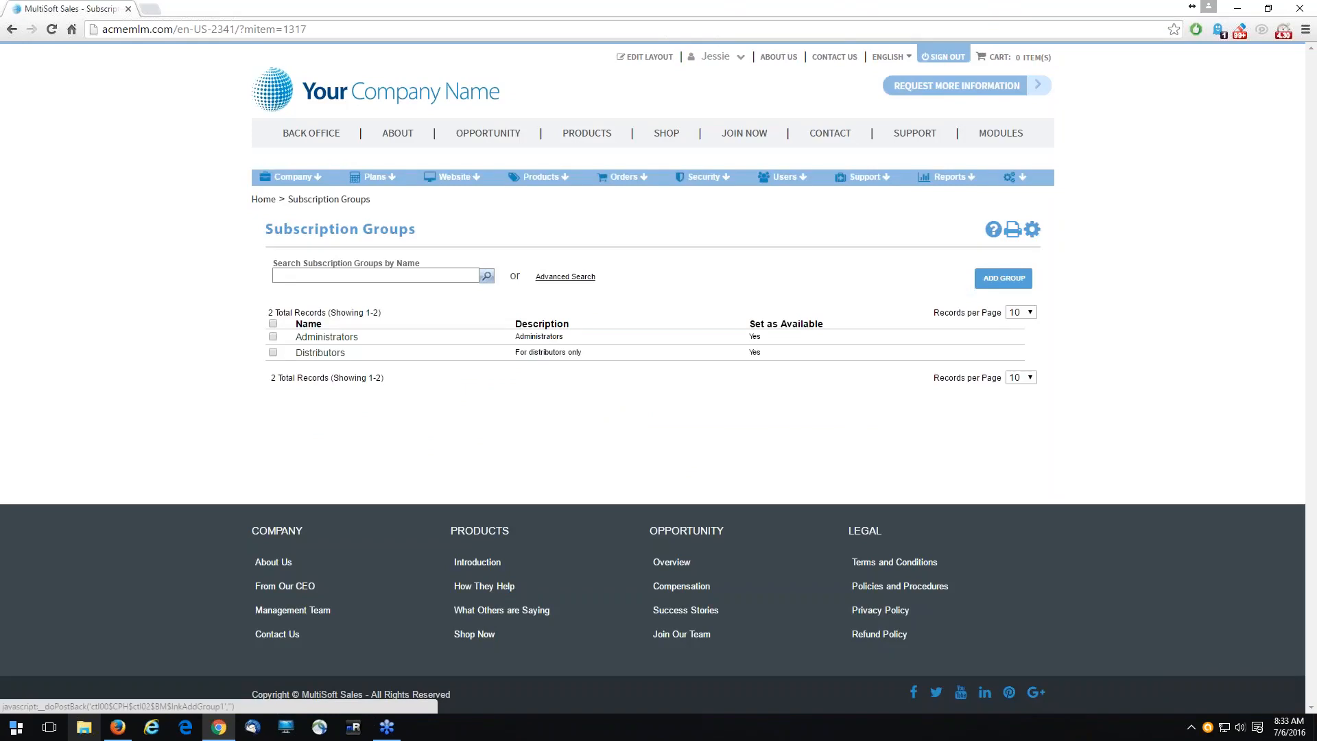
- Add a new subscription group named Customers with the description "For customers only"
click(1003, 277)
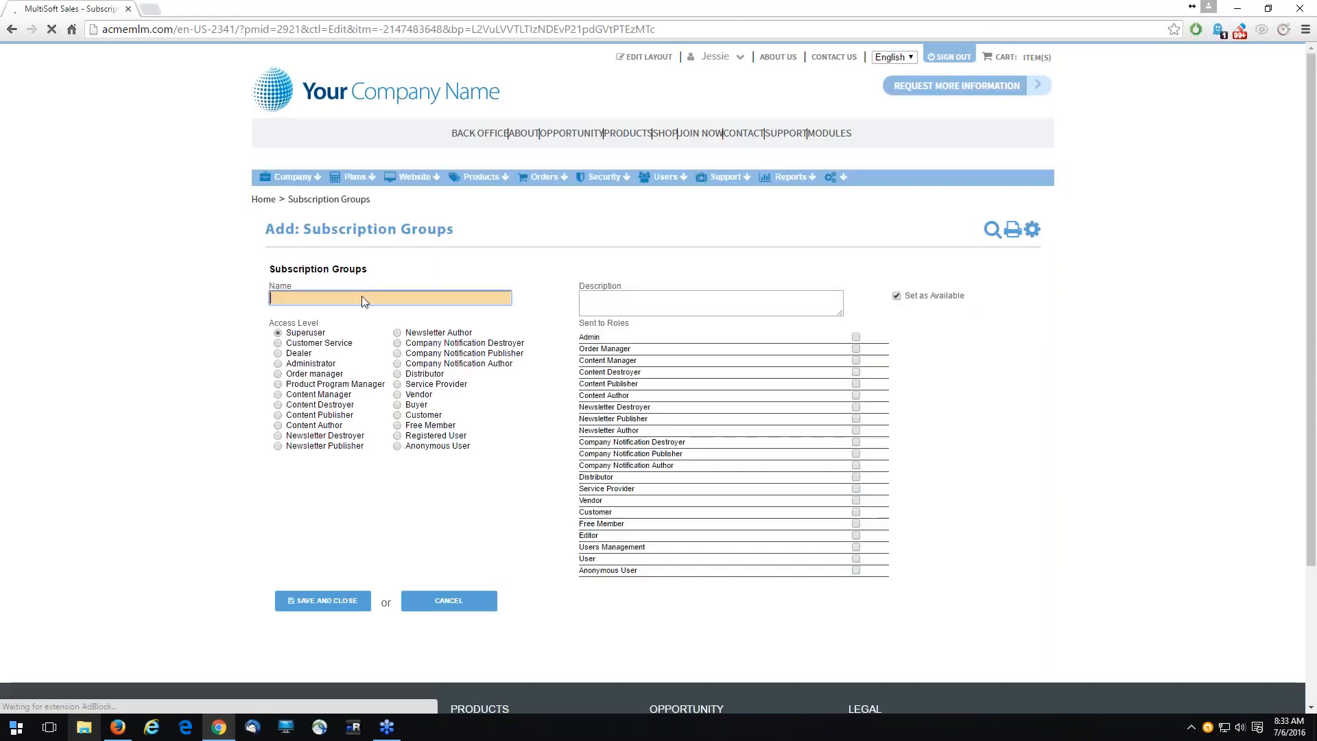
text(Customers)
key(Tab)
text(For)
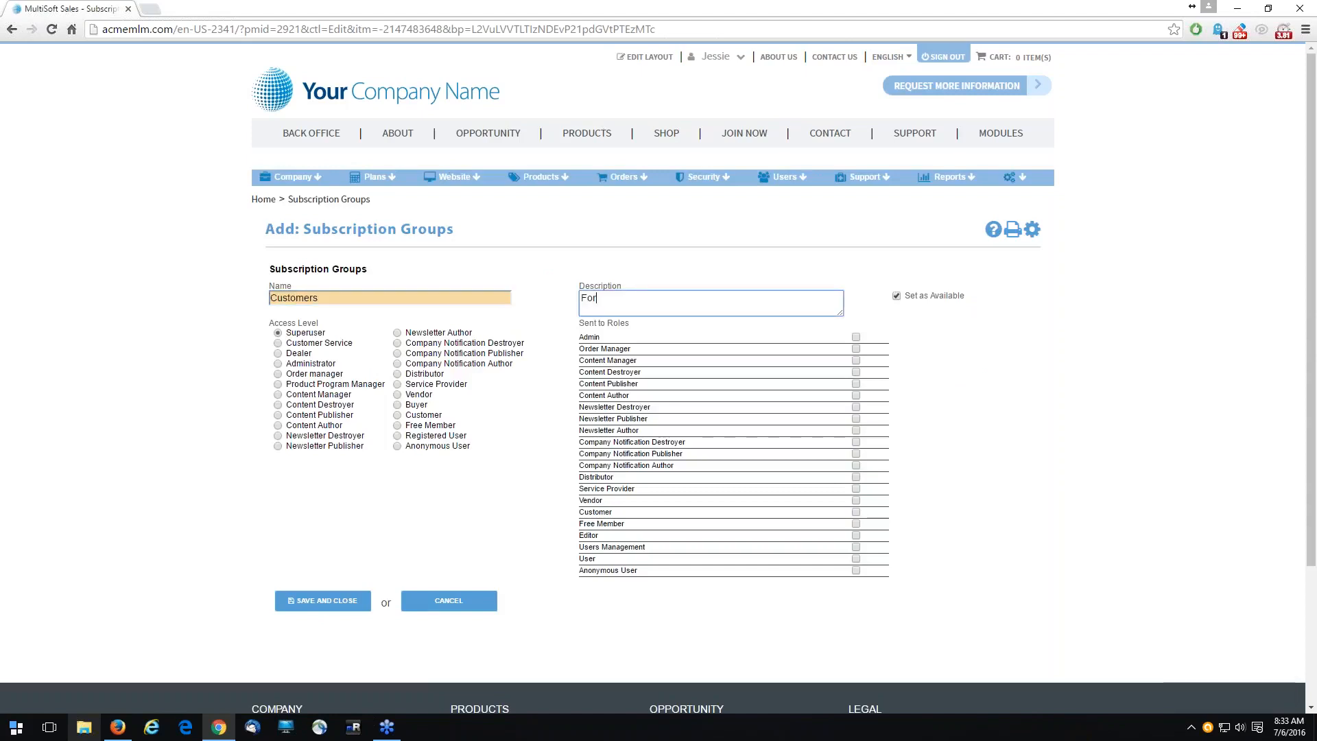
text( customers only)
- Set the Customers group's access level to Administrator, include the Customer role among its recipients, and save the group
click(306, 364)
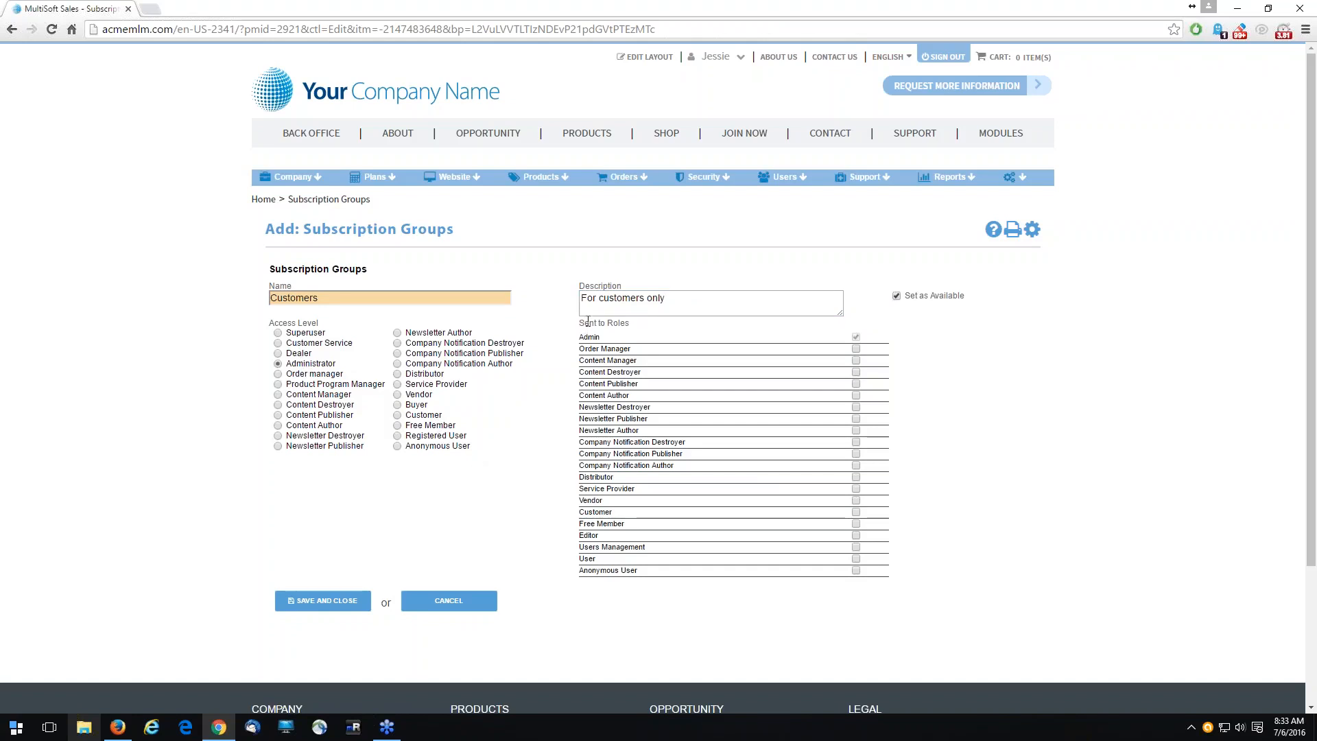
click(857, 512)
click(338, 591)
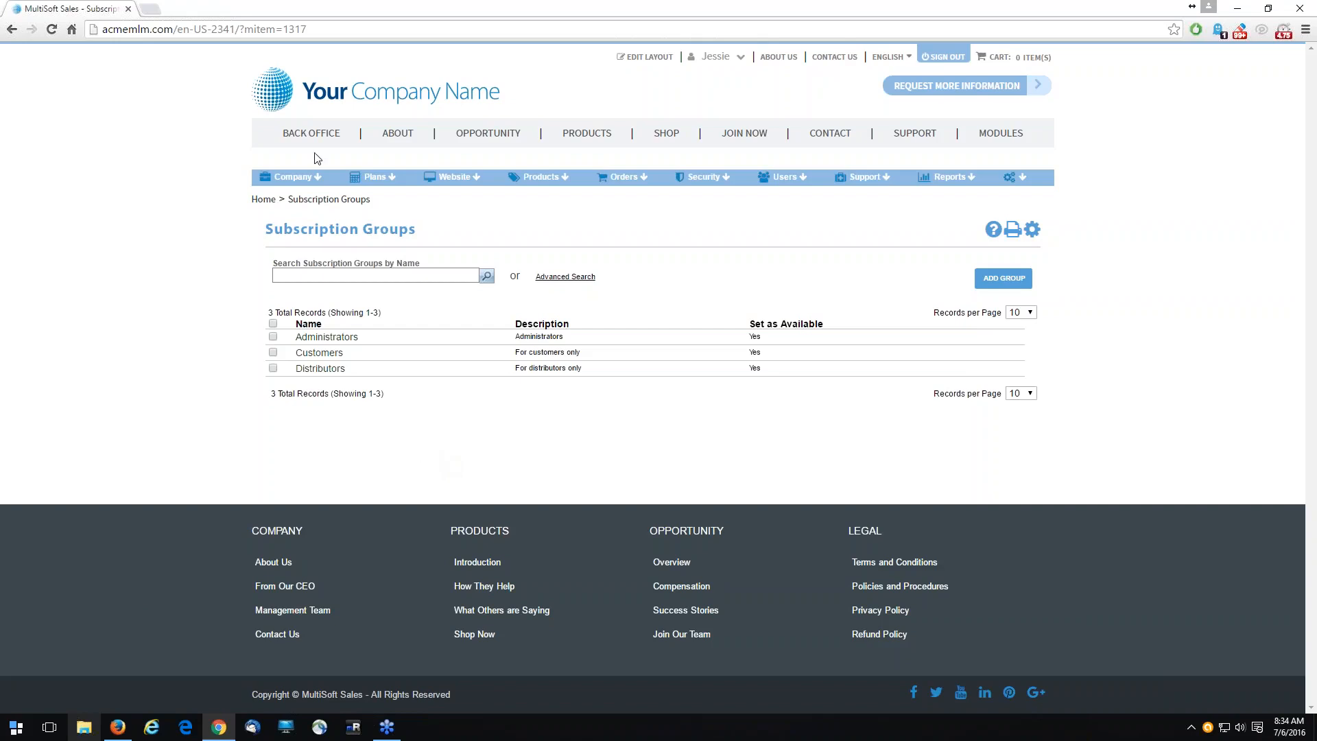
- In the corporate subscription groups, subscribe the Customer role to the Customers group and save
mouse_move(295, 177)
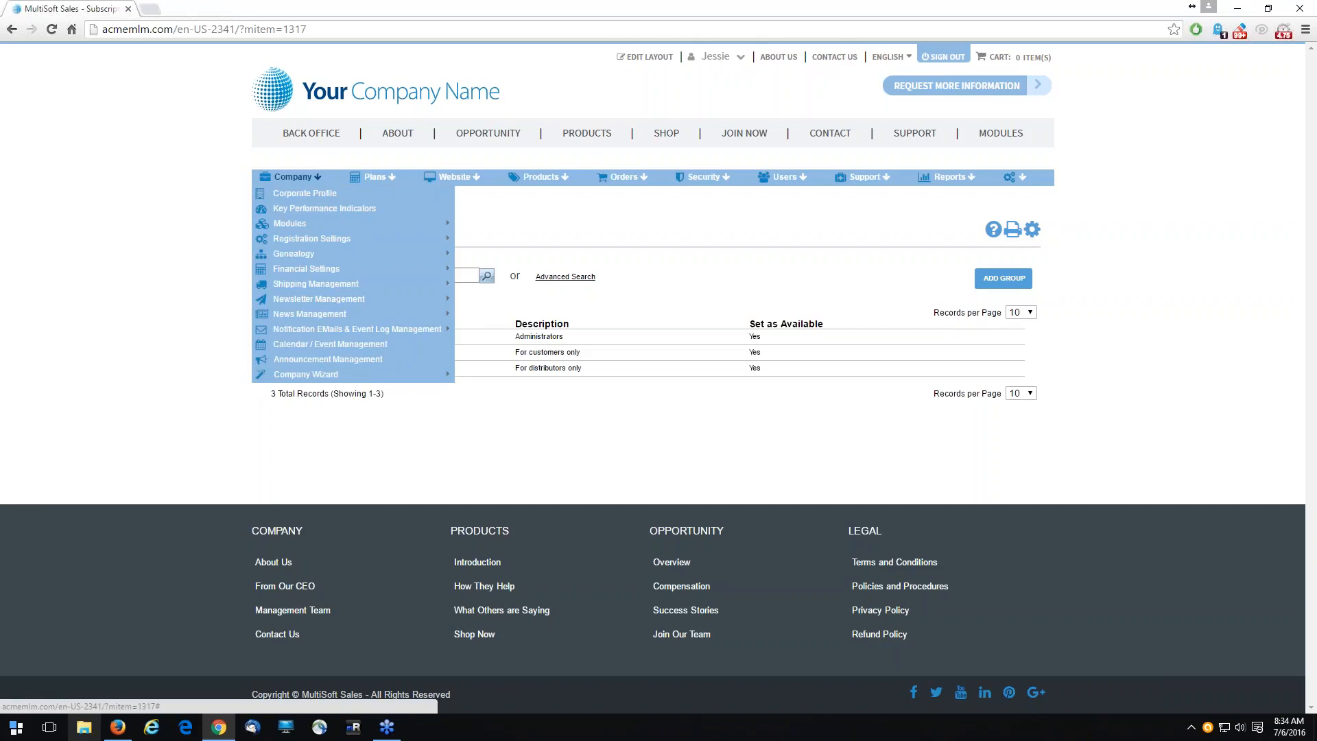
mouse_move(356, 302)
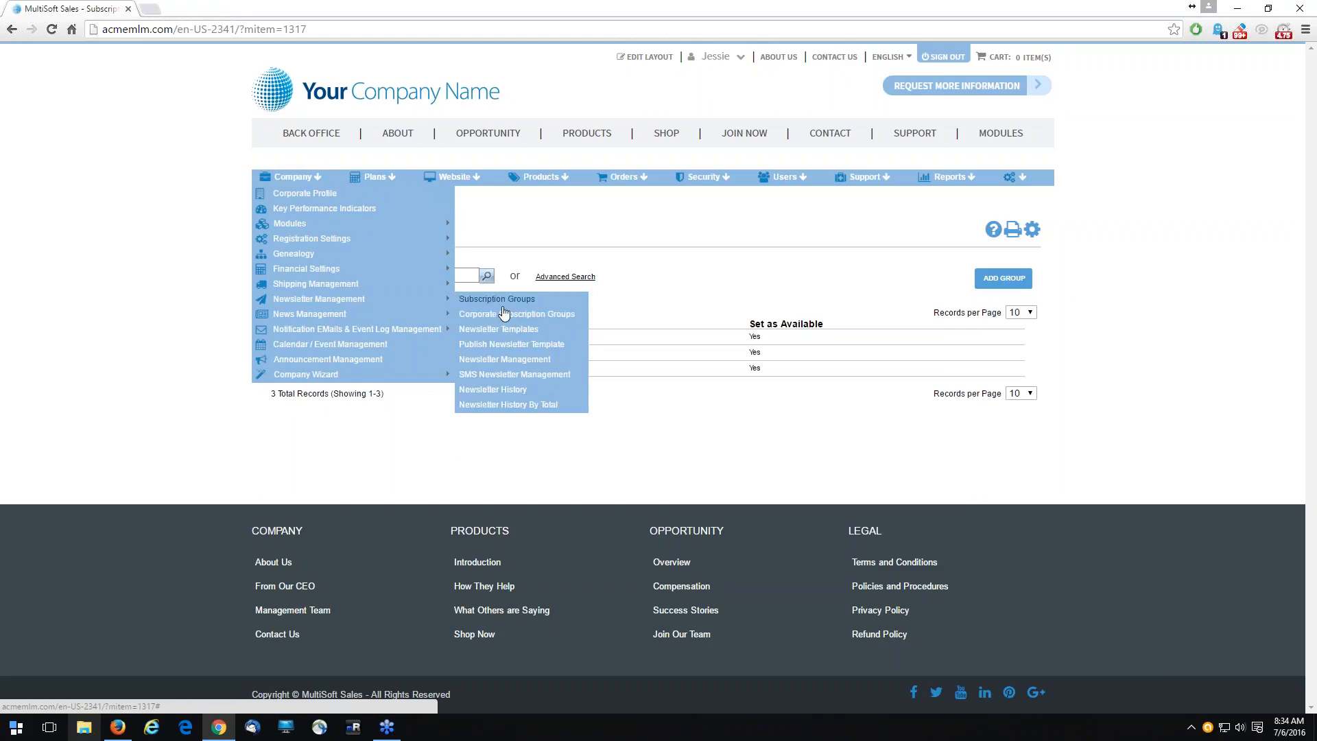
click(526, 320)
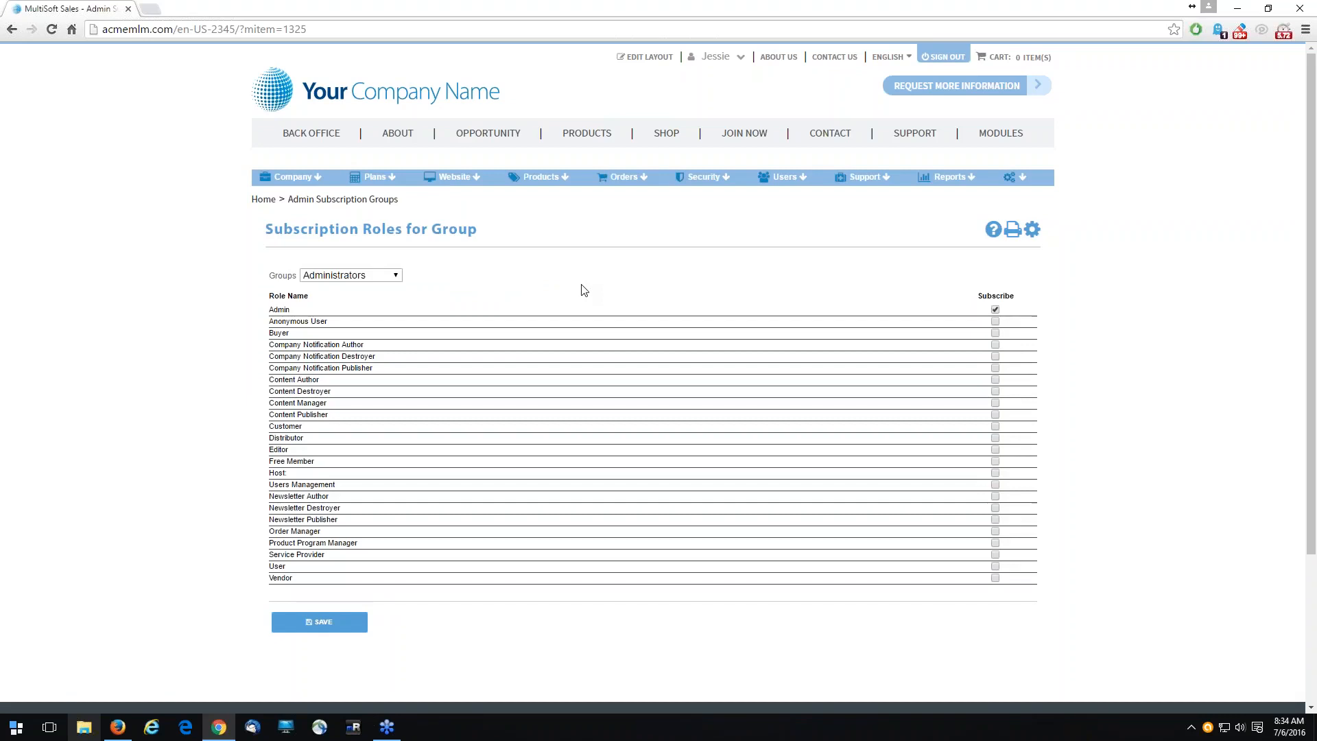
click(347, 276)
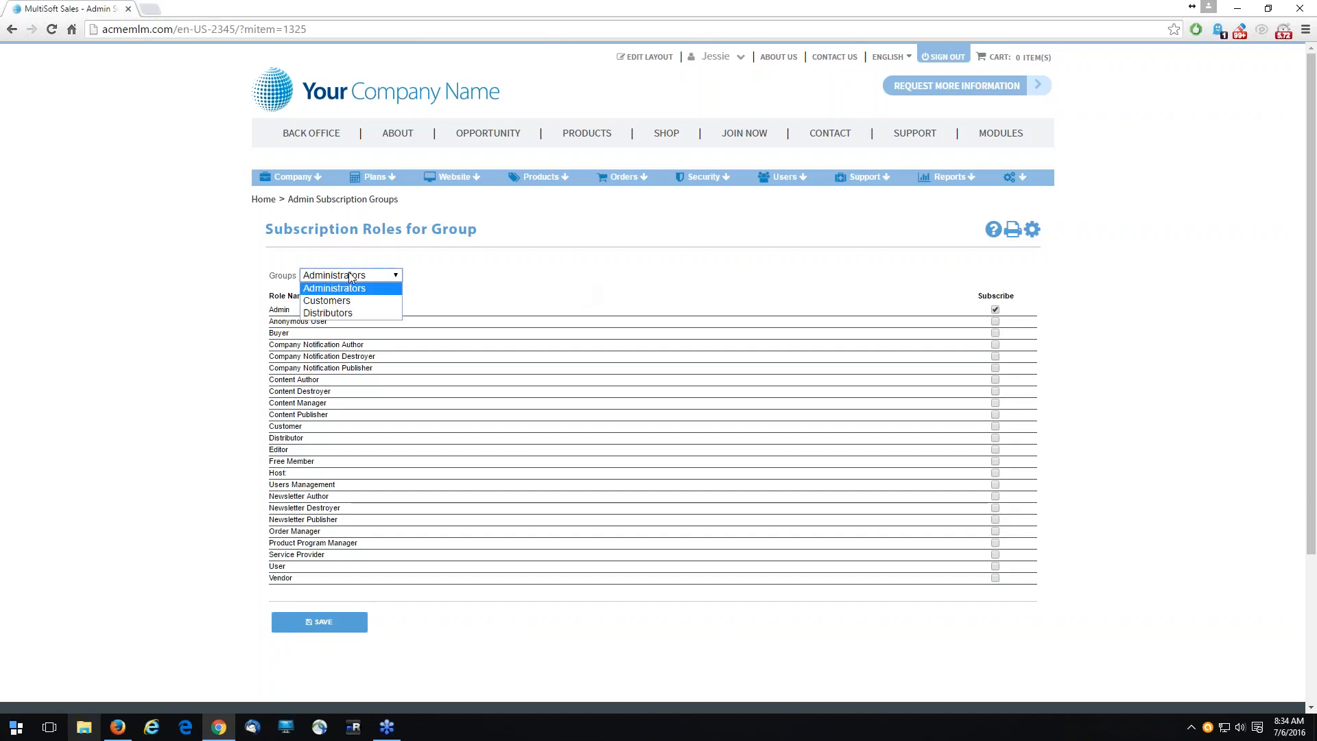
click(343, 302)
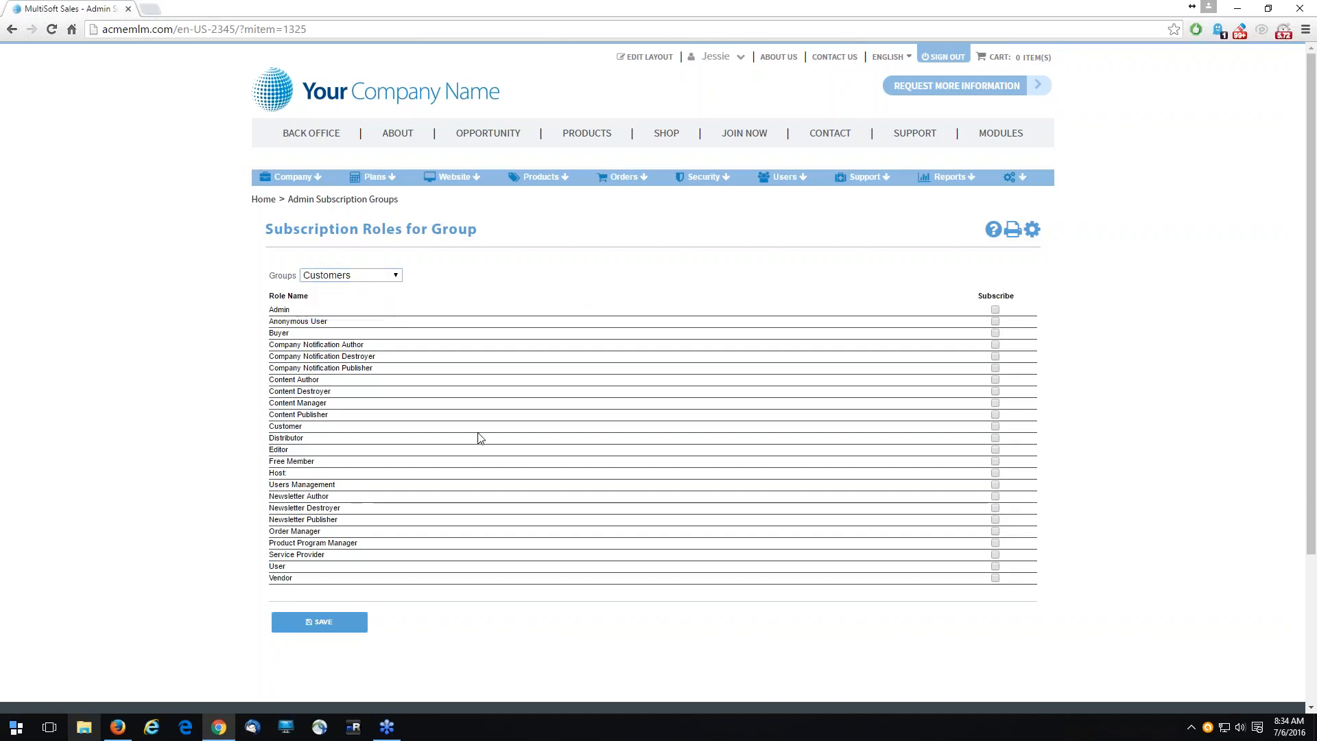
click(995, 425)
click(340, 624)
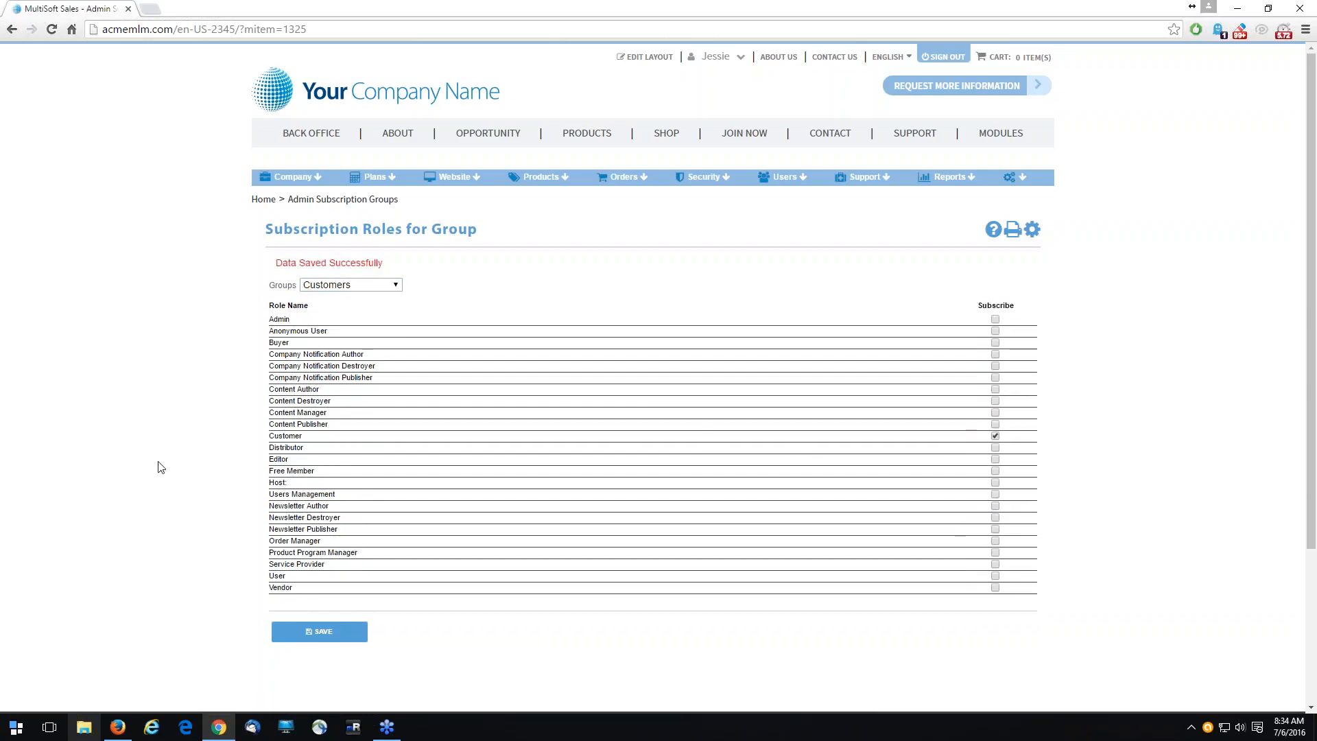
- Subscribe the Distributor role to the Distributors group and save
click(346, 284)
click(352, 309)
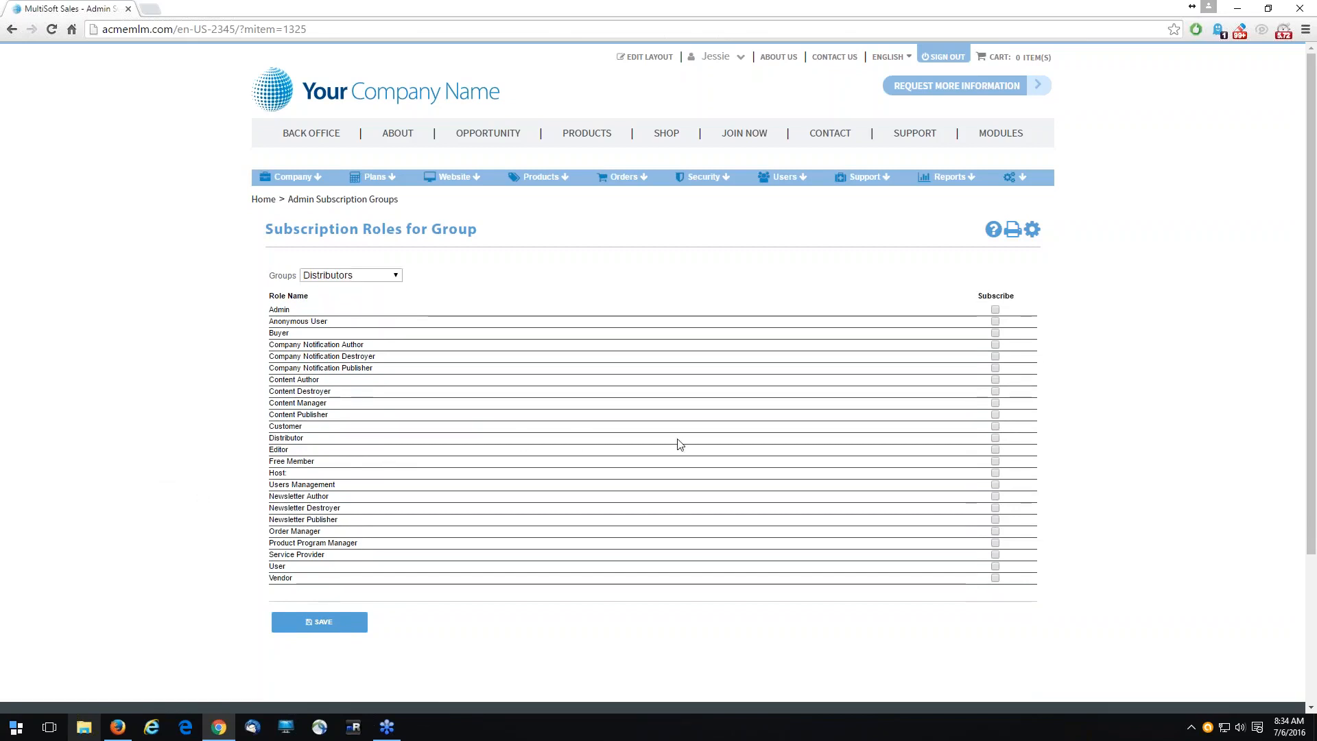
click(994, 439)
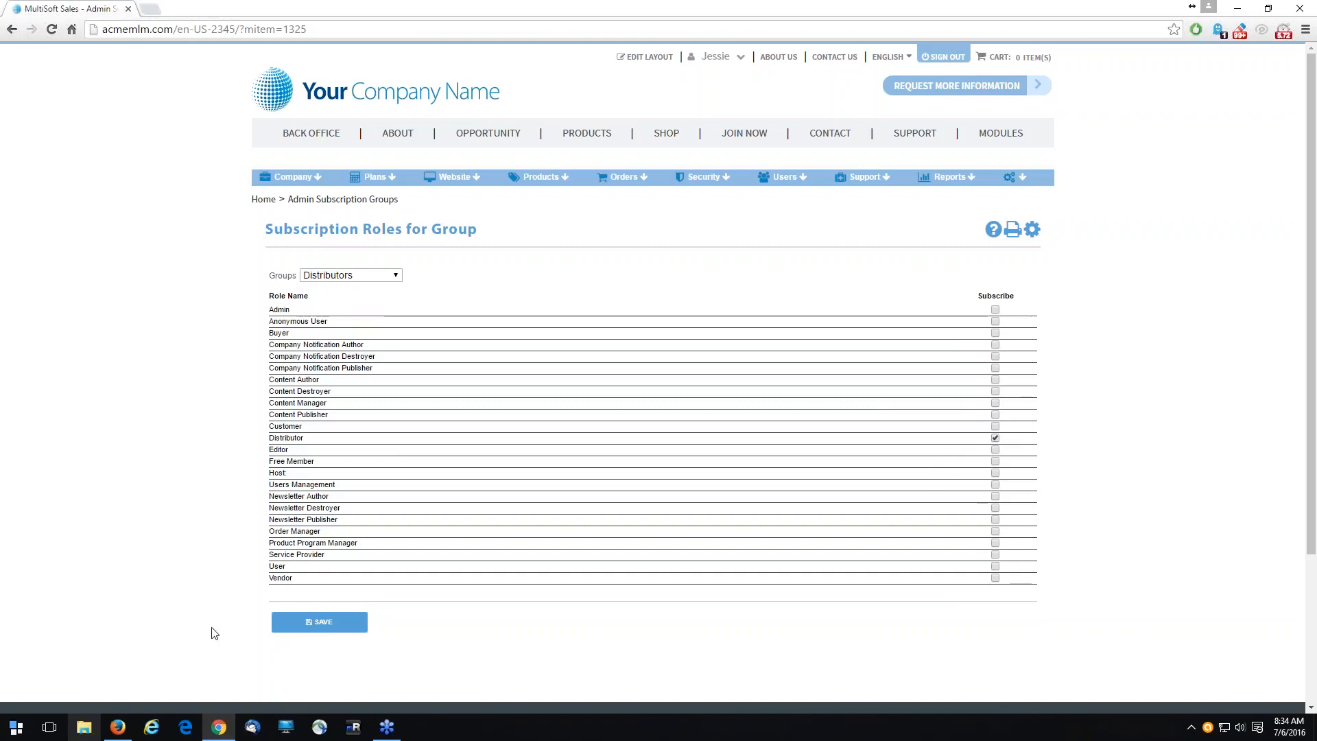
click(306, 624)
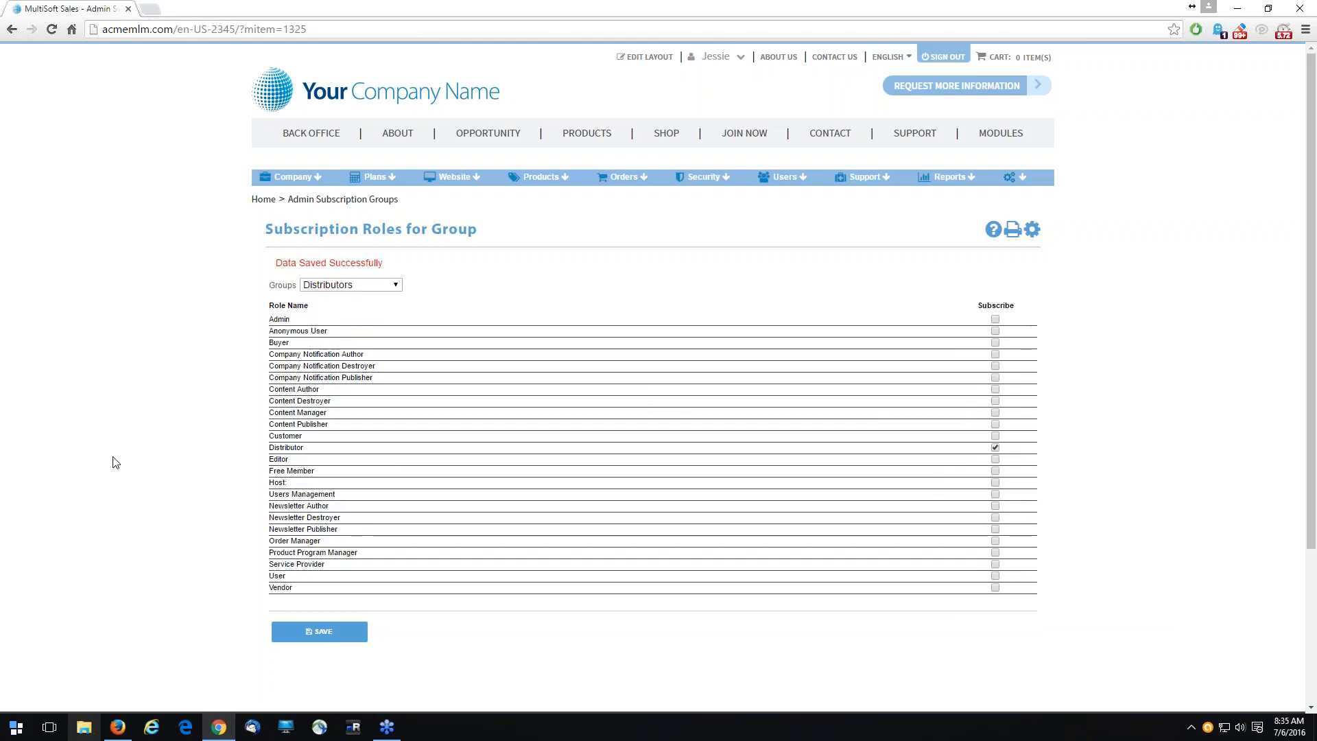
- Open the newsletter templates list and show 250 records per page
click(292, 177)
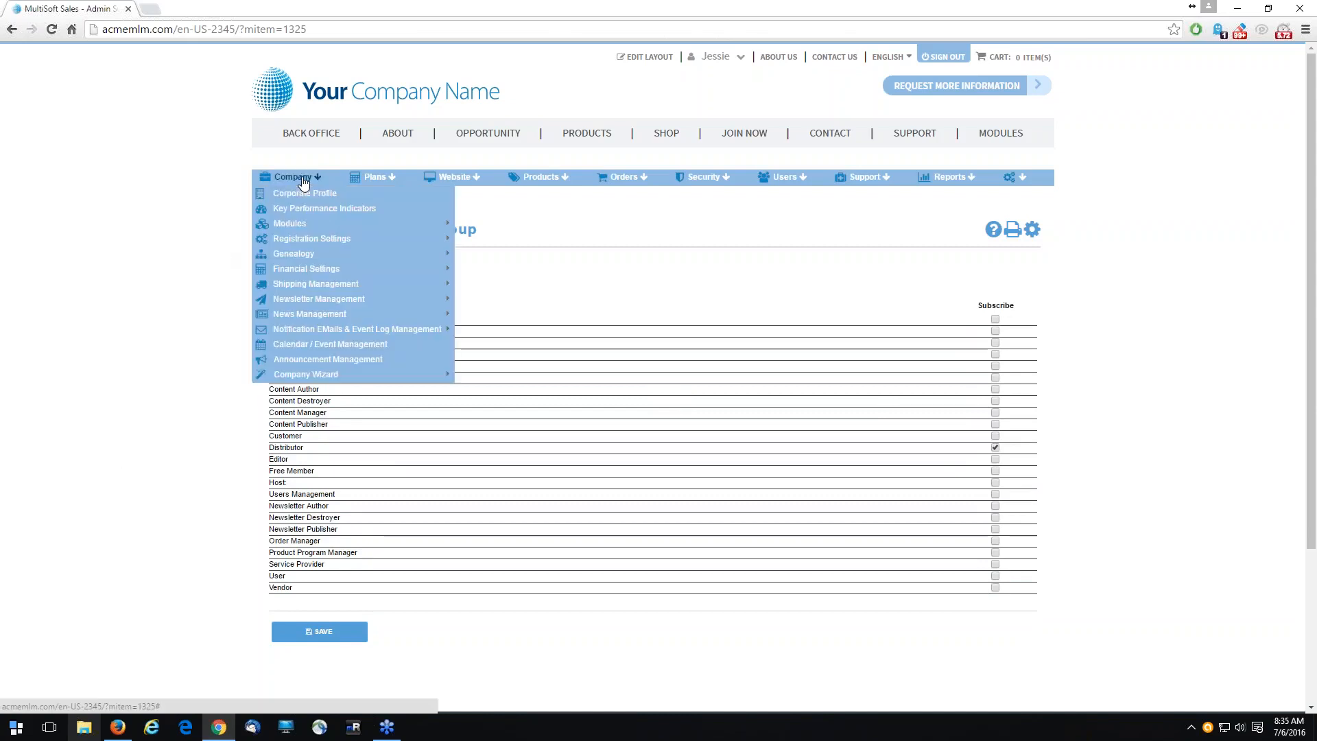
mouse_move(321, 301)
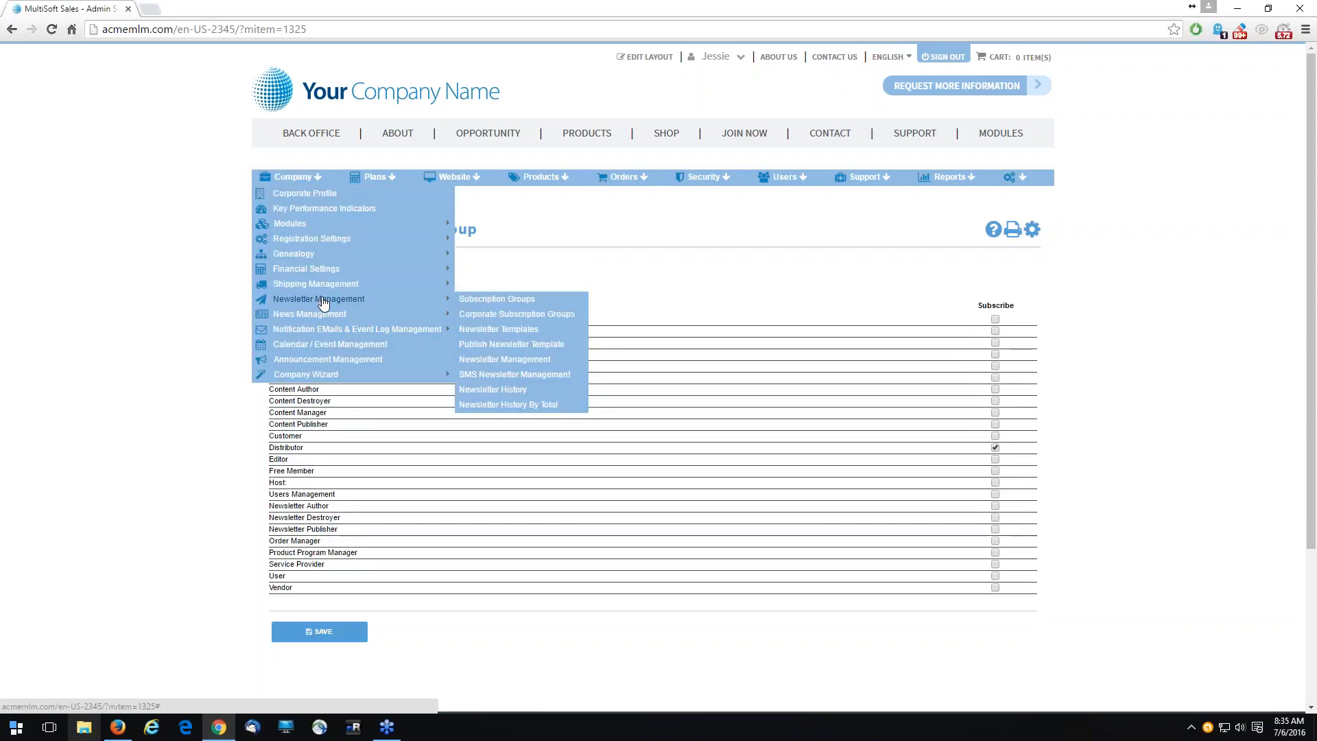
click(533, 333)
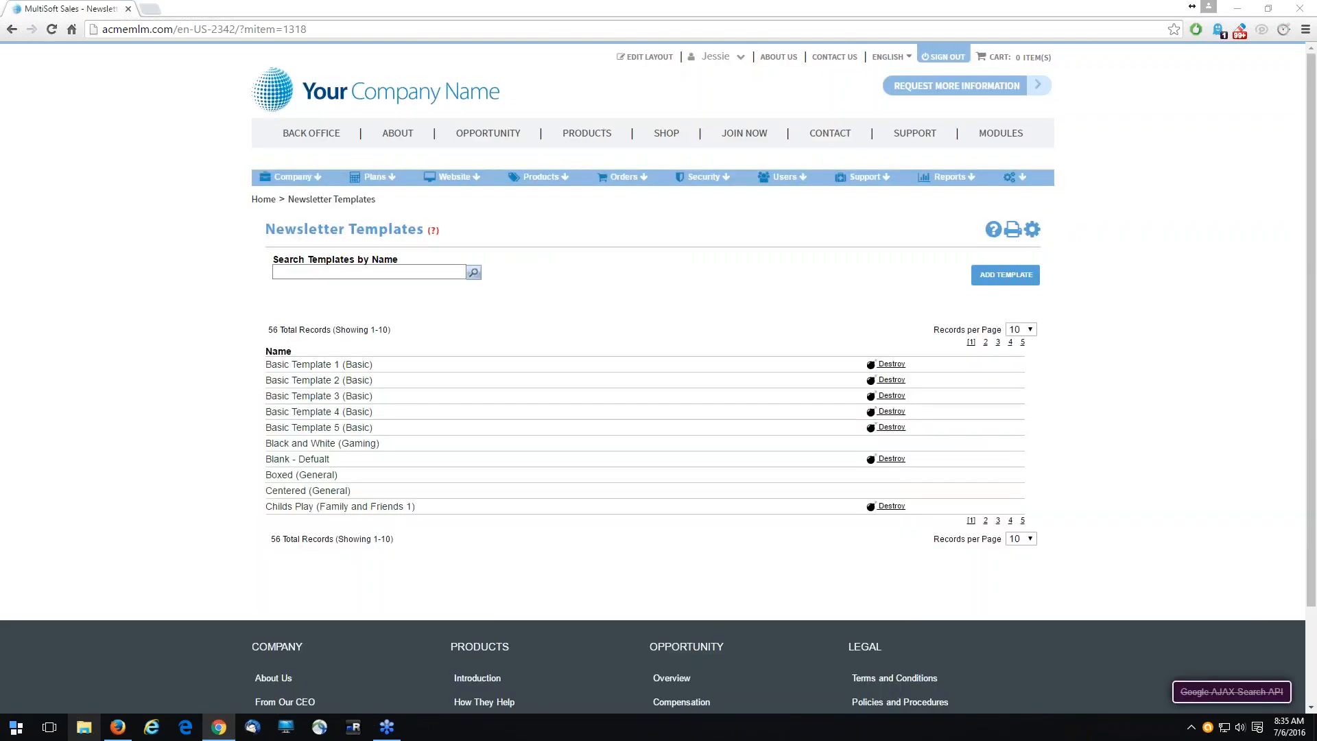
click(1024, 329)
click(1028, 391)
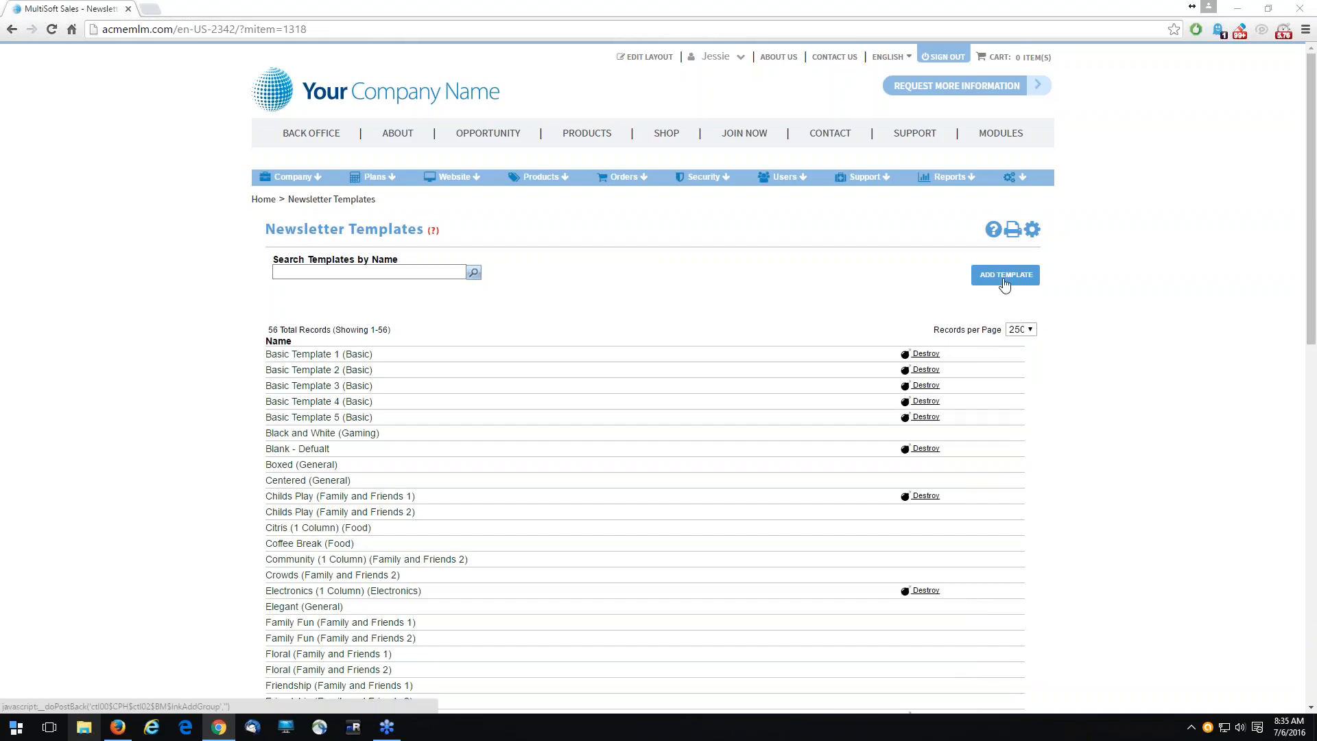
- Find the template Generic 9 (1 Column) (Business) in the list and open it for editing
click(232, 403)
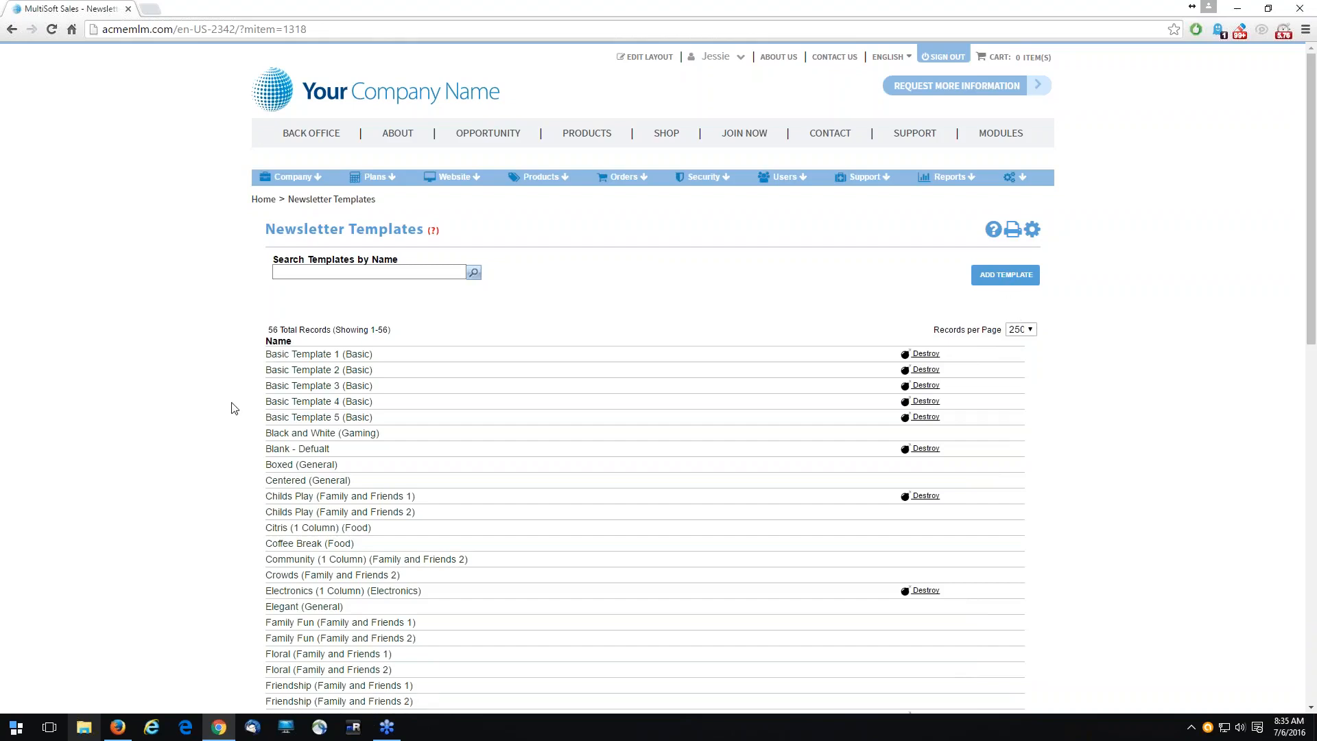
scroll(233, 408, down, 3)
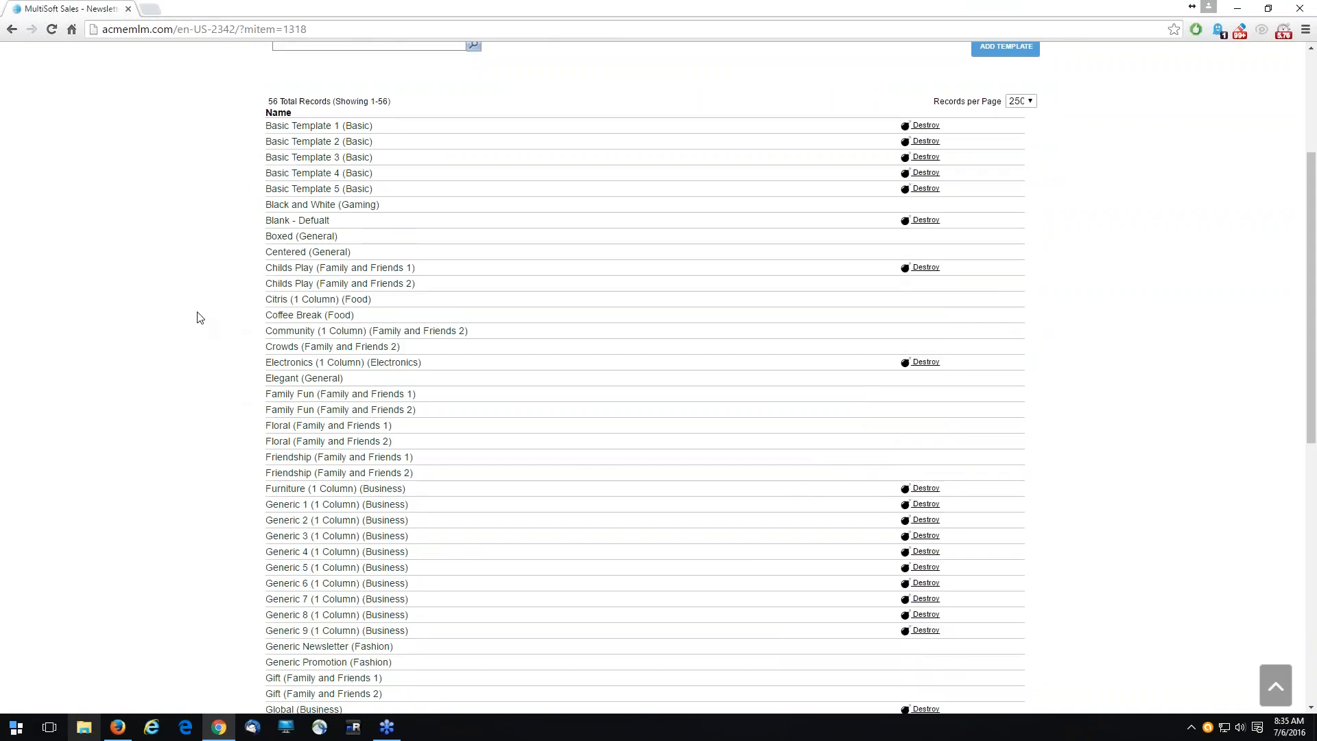
scroll(226, 377, down, 2)
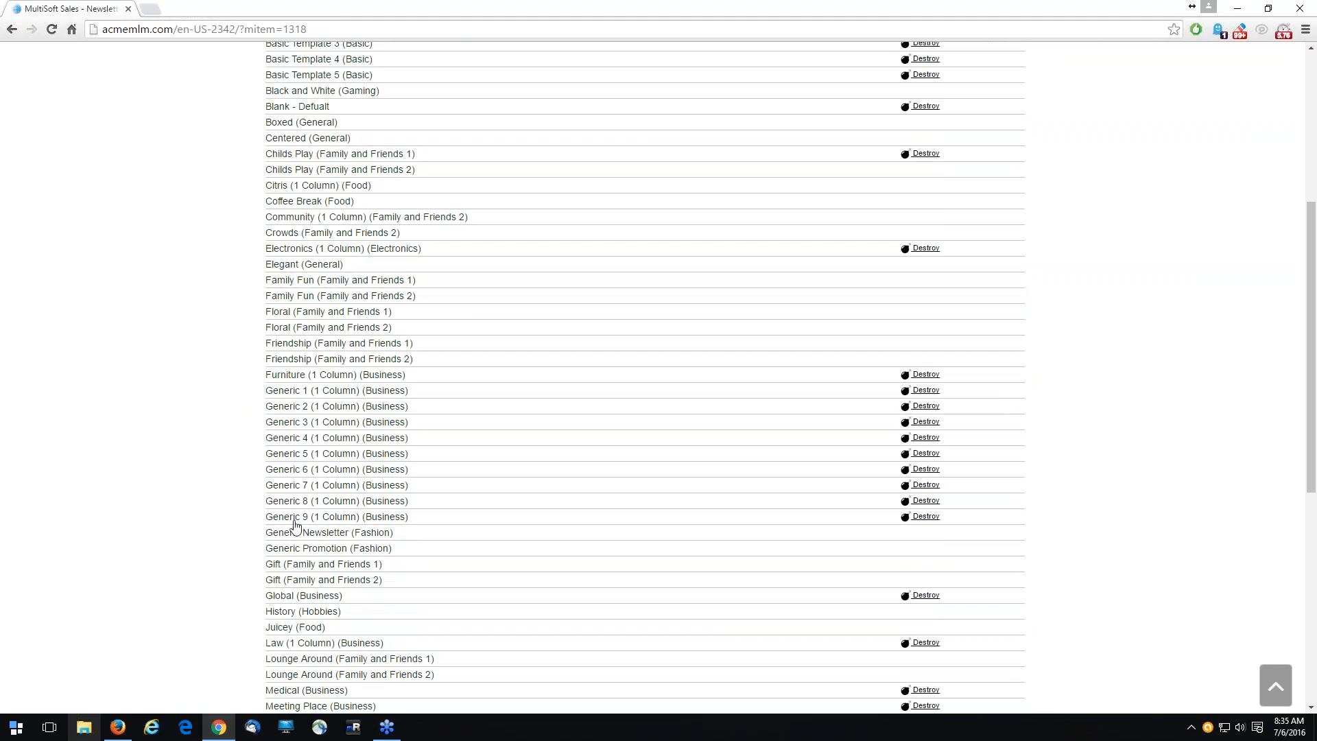
click(318, 522)
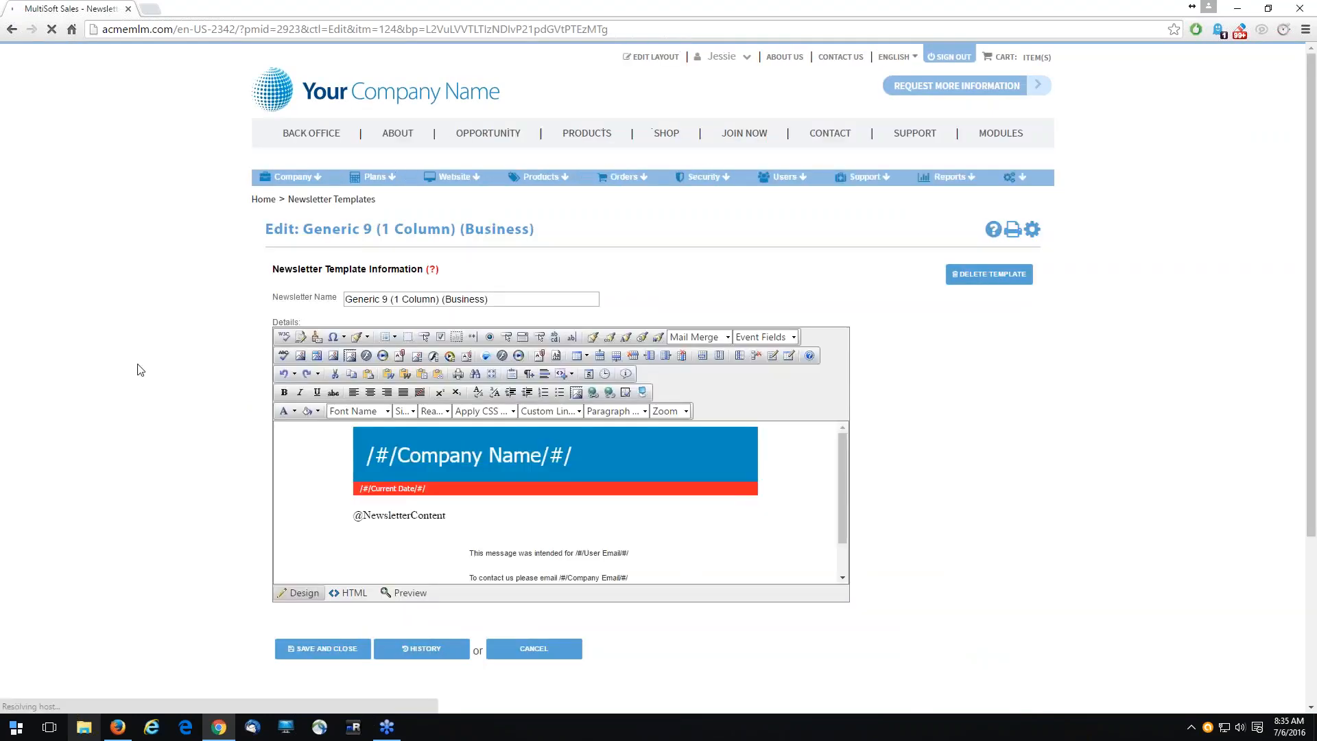
scroll(542, 453, down, 2)
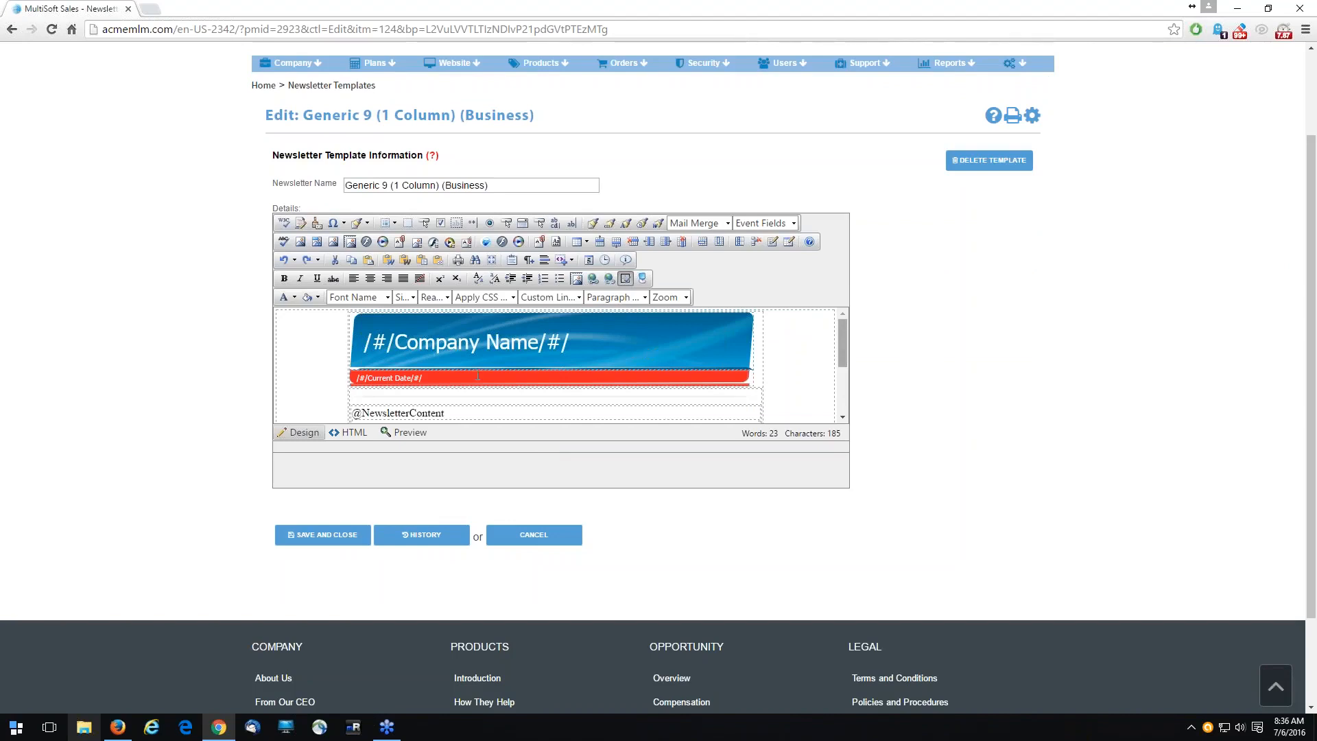
scroll(841, 360, down, 3)
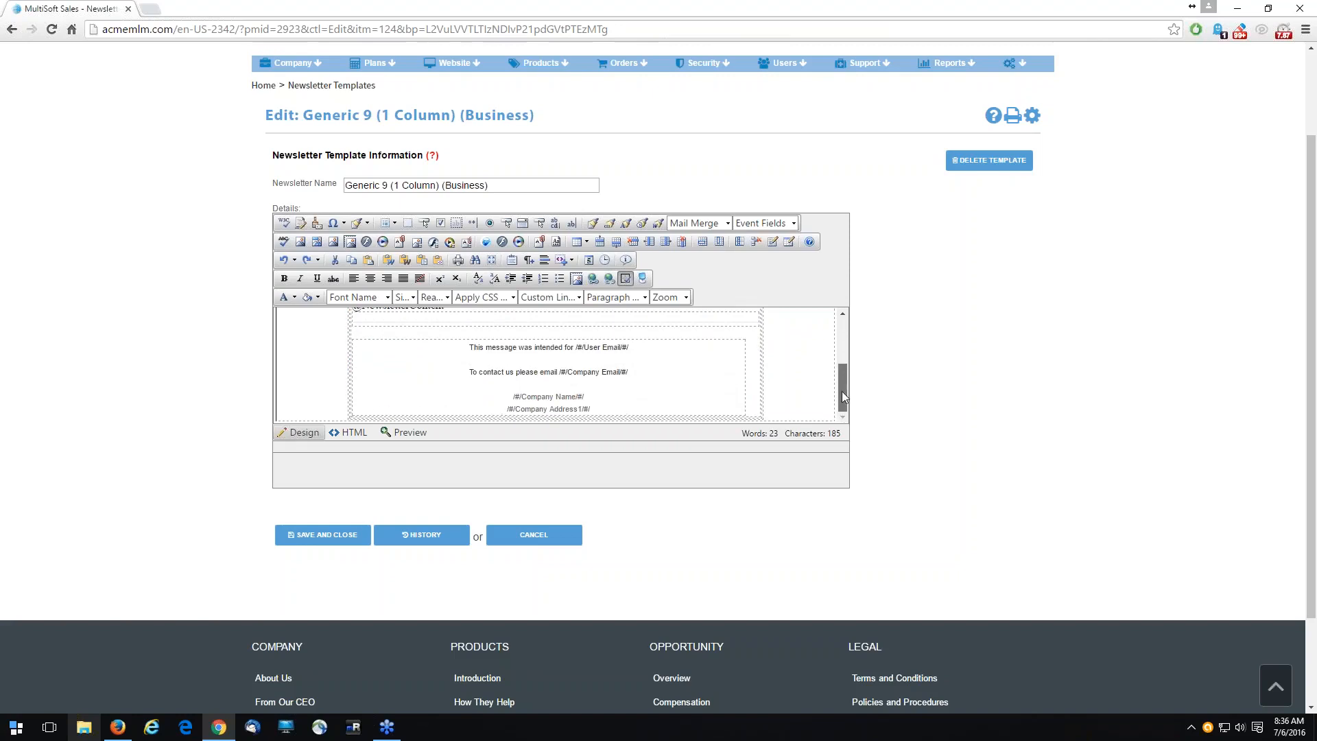
drag(841, 377, 843, 350)
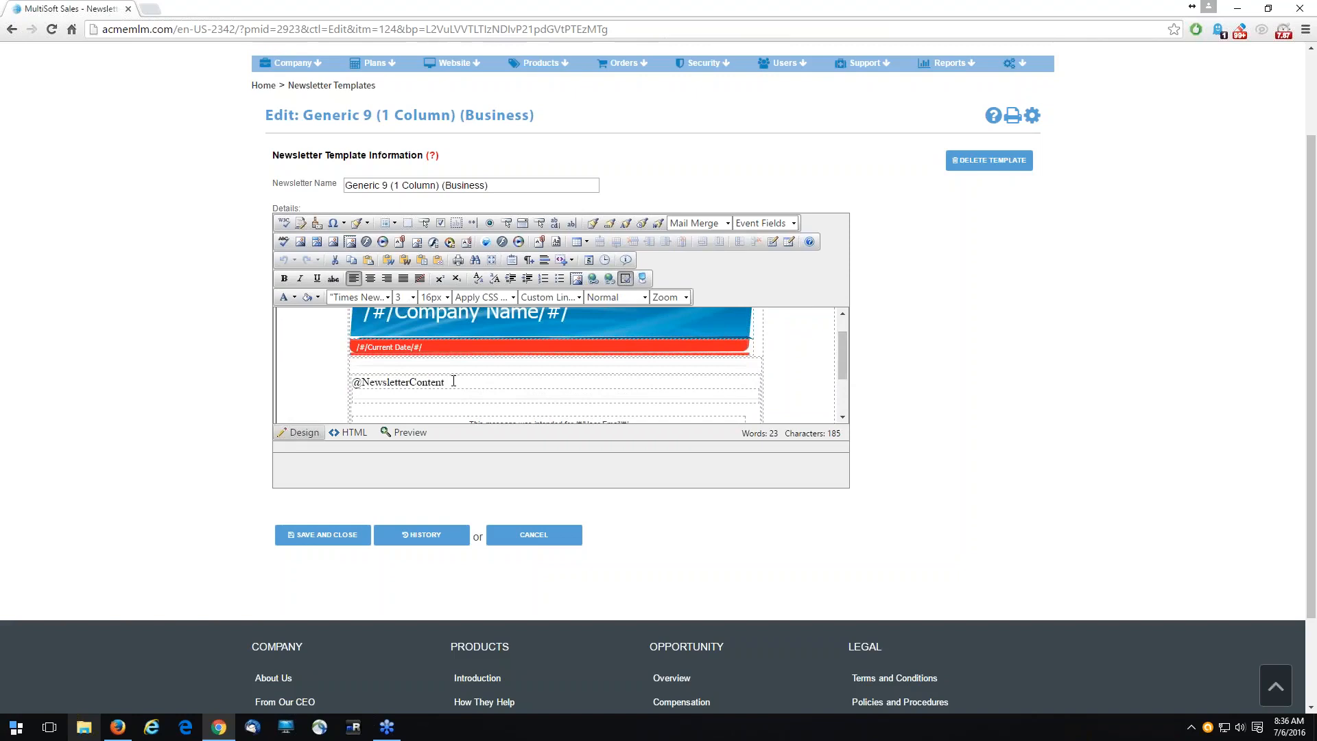
drag(447, 382, 351, 382)
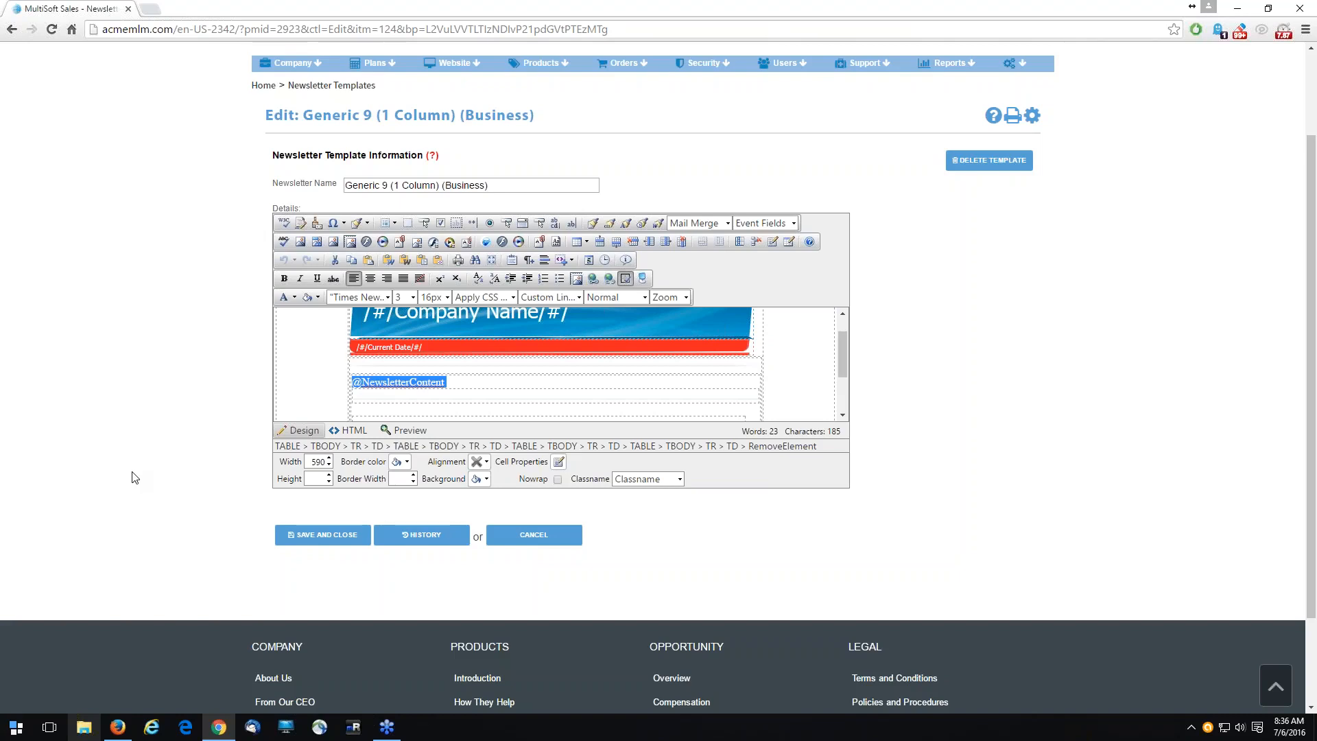
key(Delete)
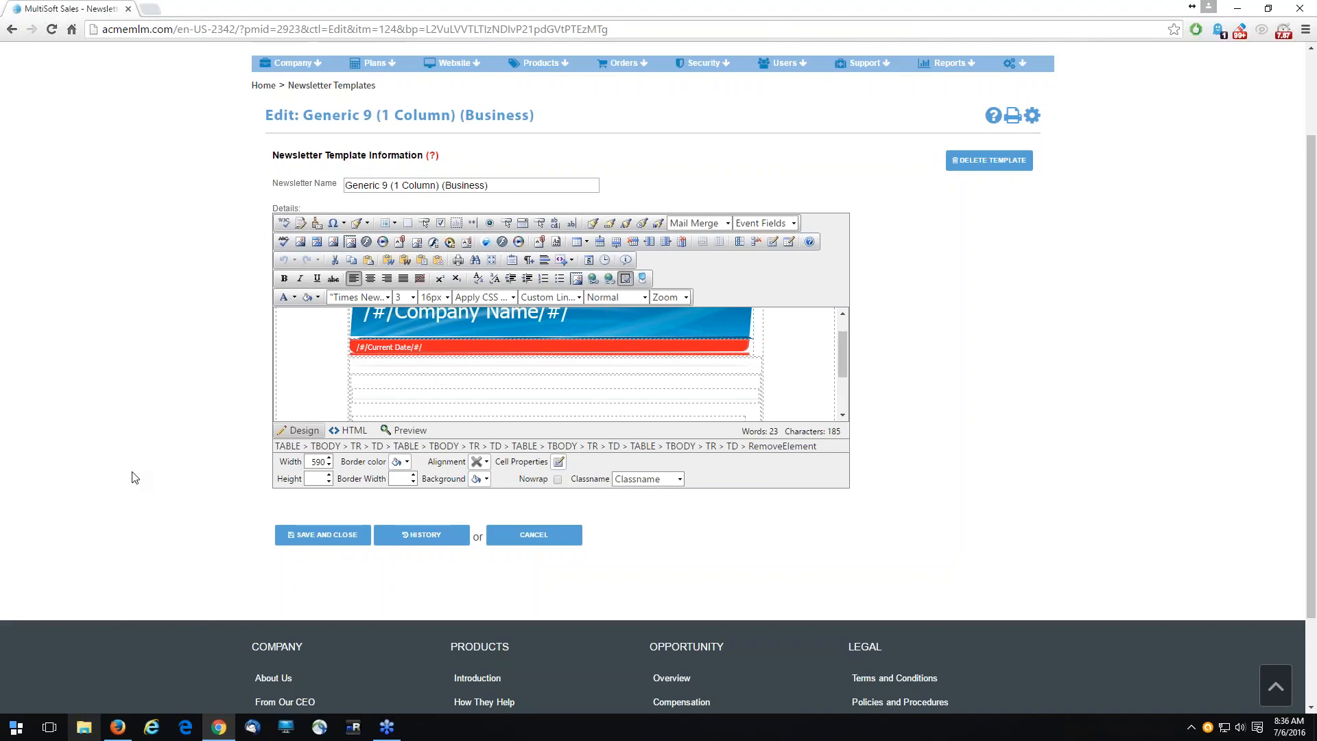
click(305, 539)
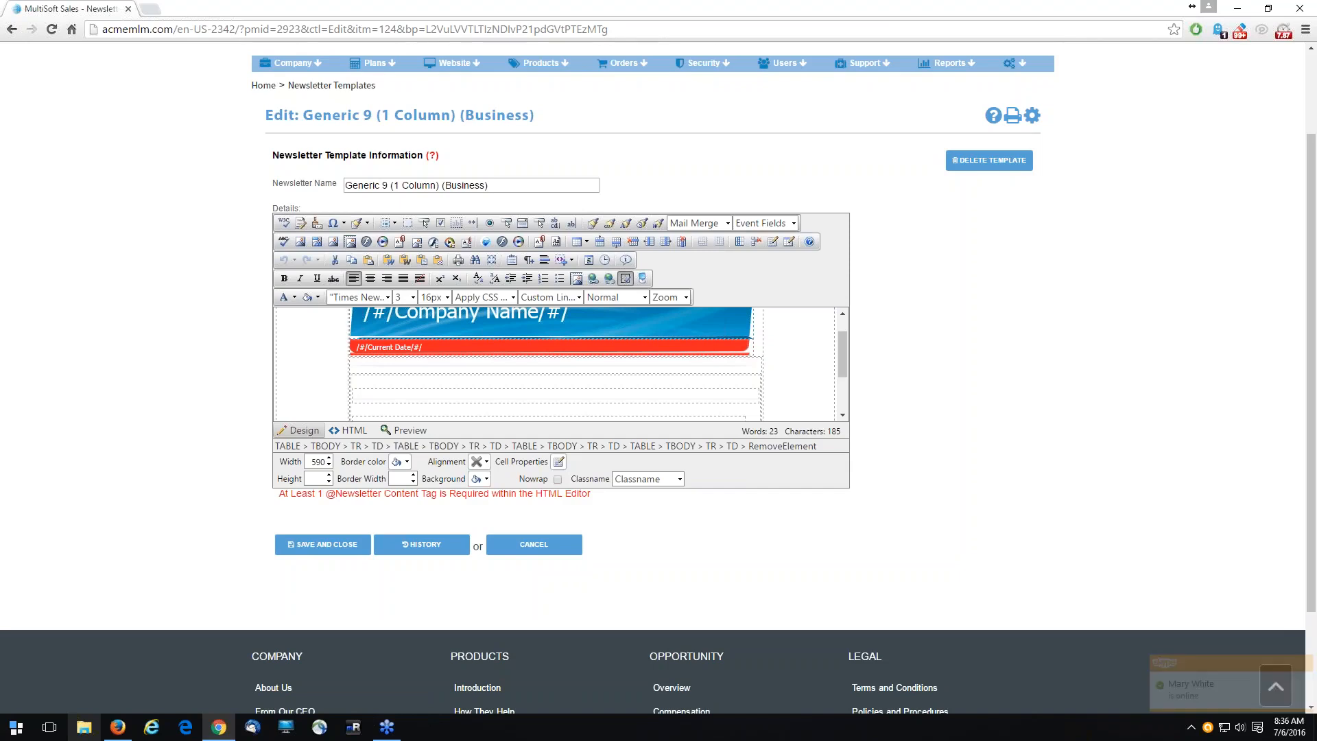
click(515, 552)
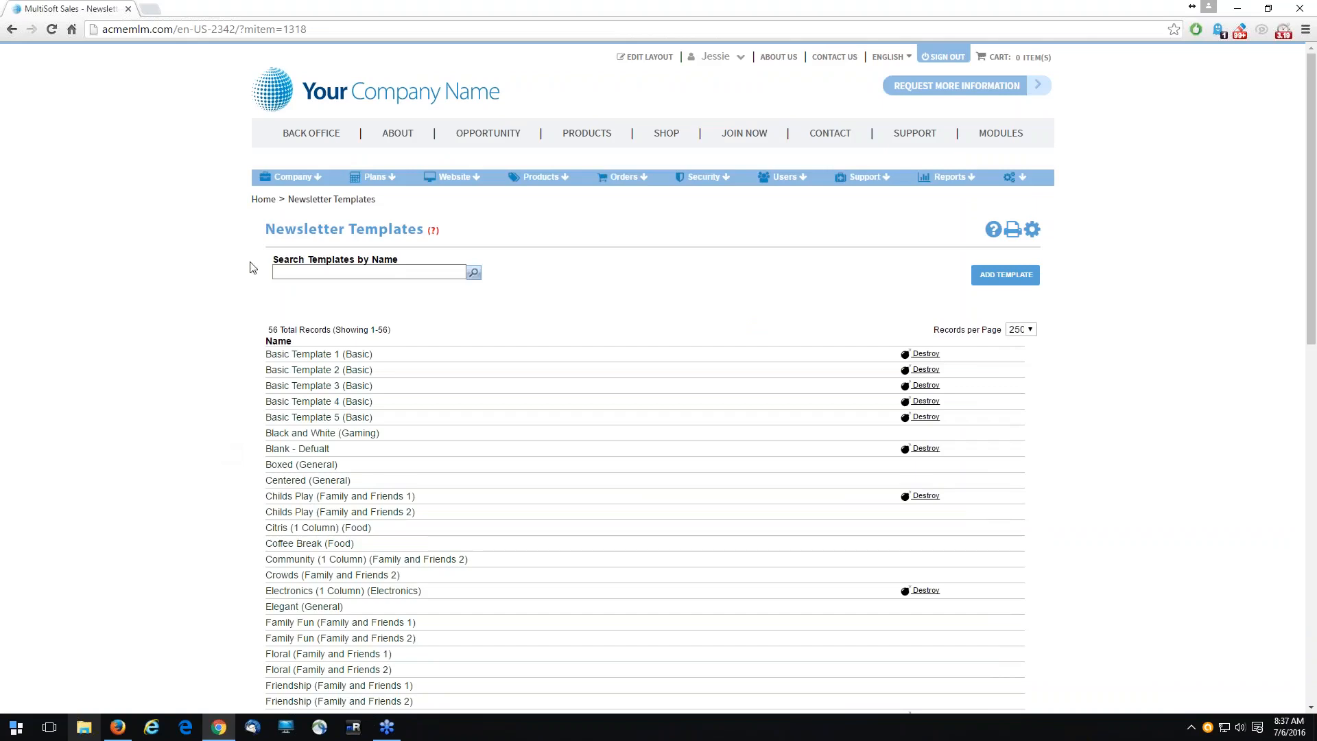
- Open the Newsletter Management page from the company's newsletter settings
mouse_move(302, 177)
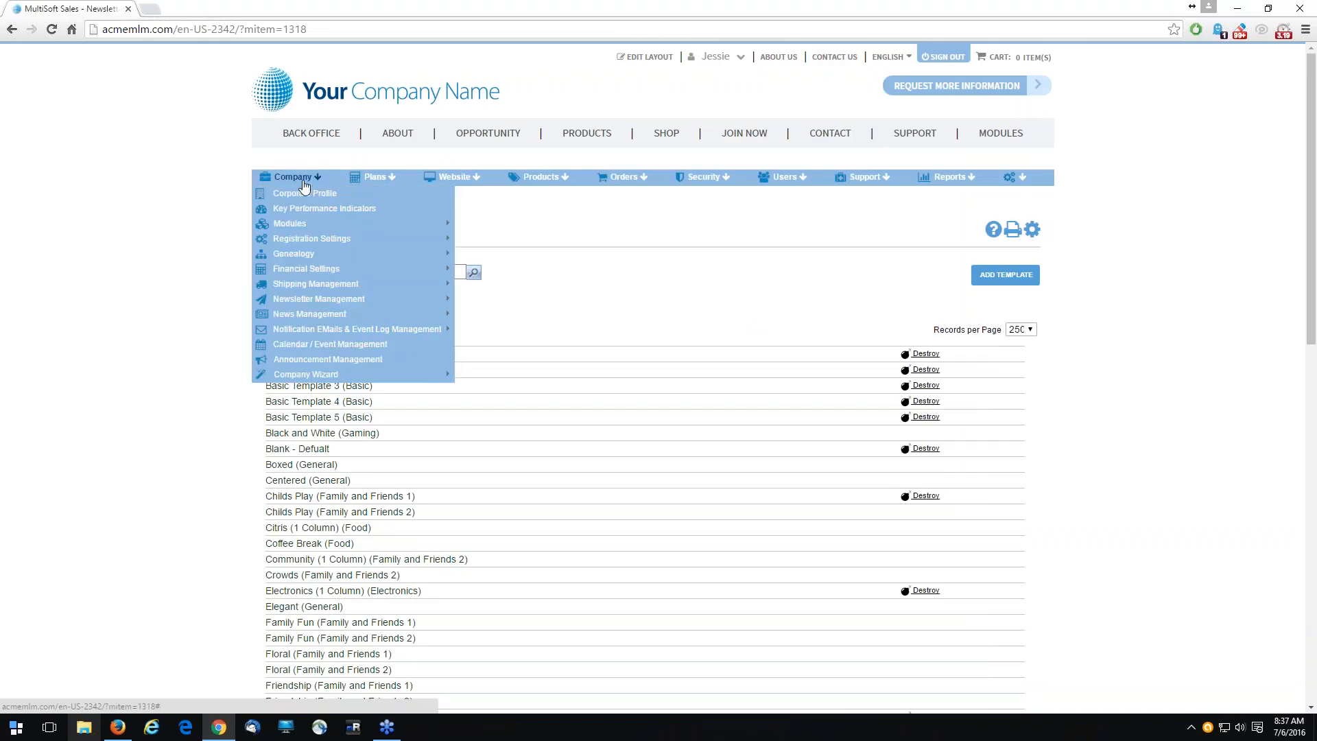
mouse_move(384, 313)
mouse_move(418, 300)
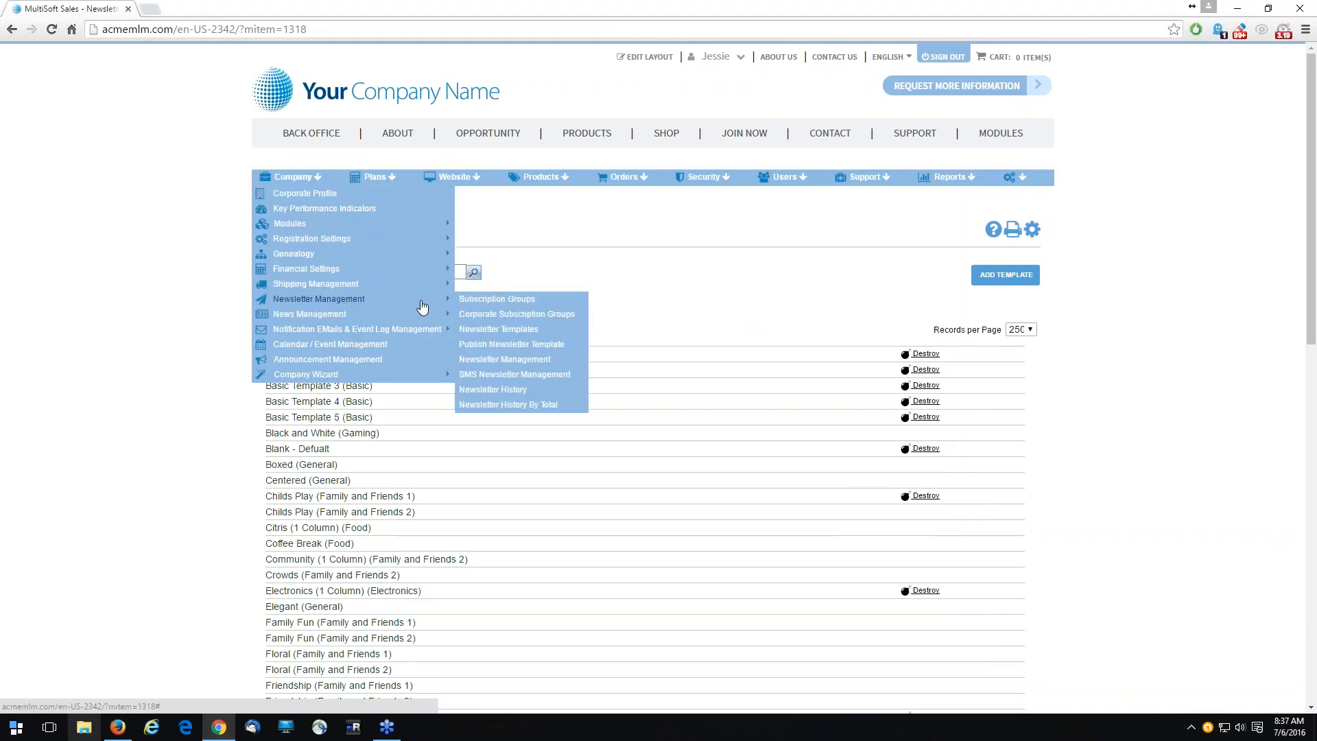
click(535, 361)
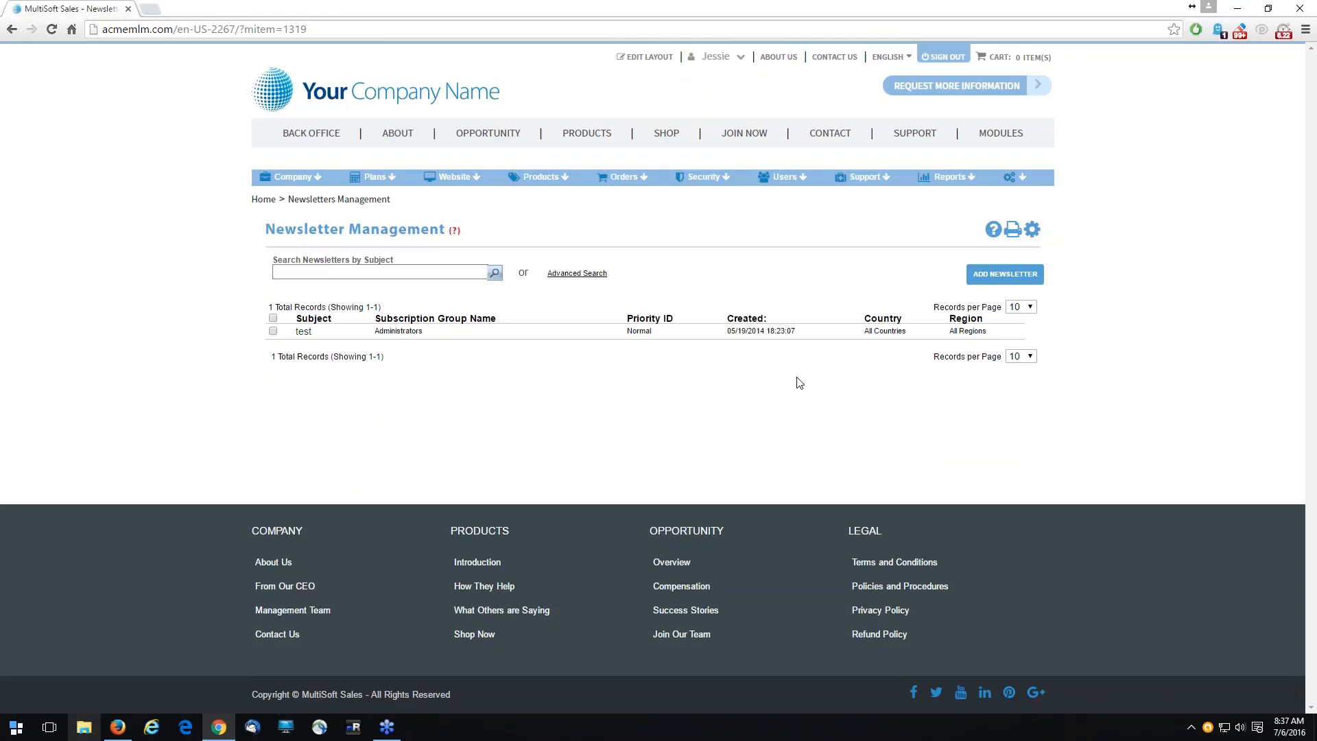
mouse_move(297, 177)
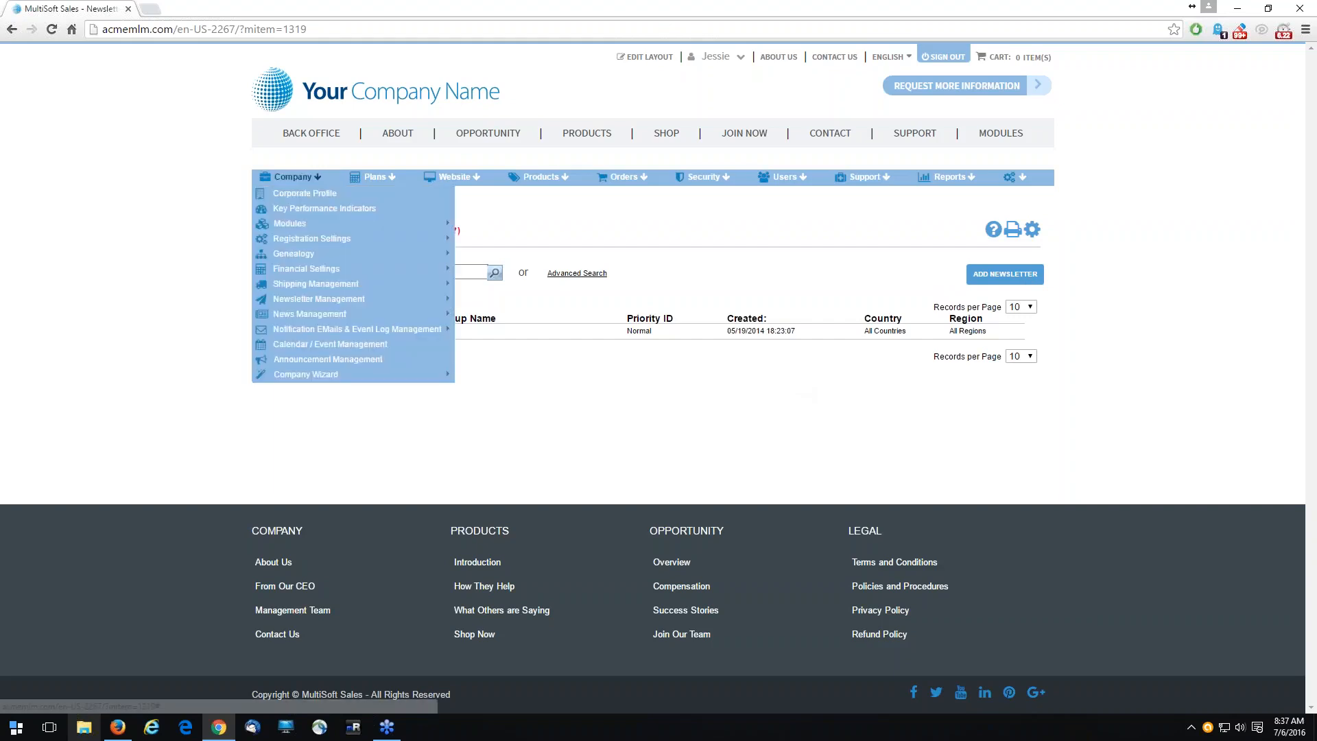
mouse_move(346, 302)
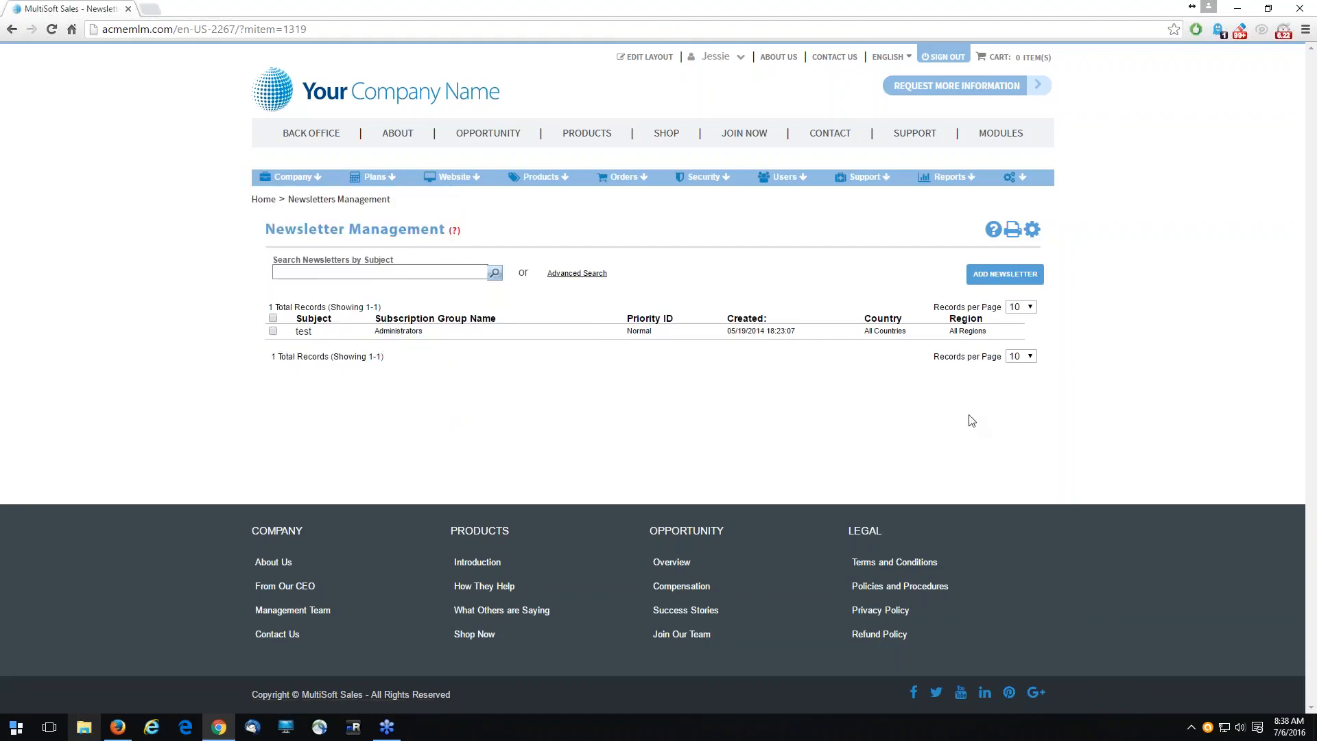
- Add a new newsletter and select Administrators as its recipient group
click(1006, 272)
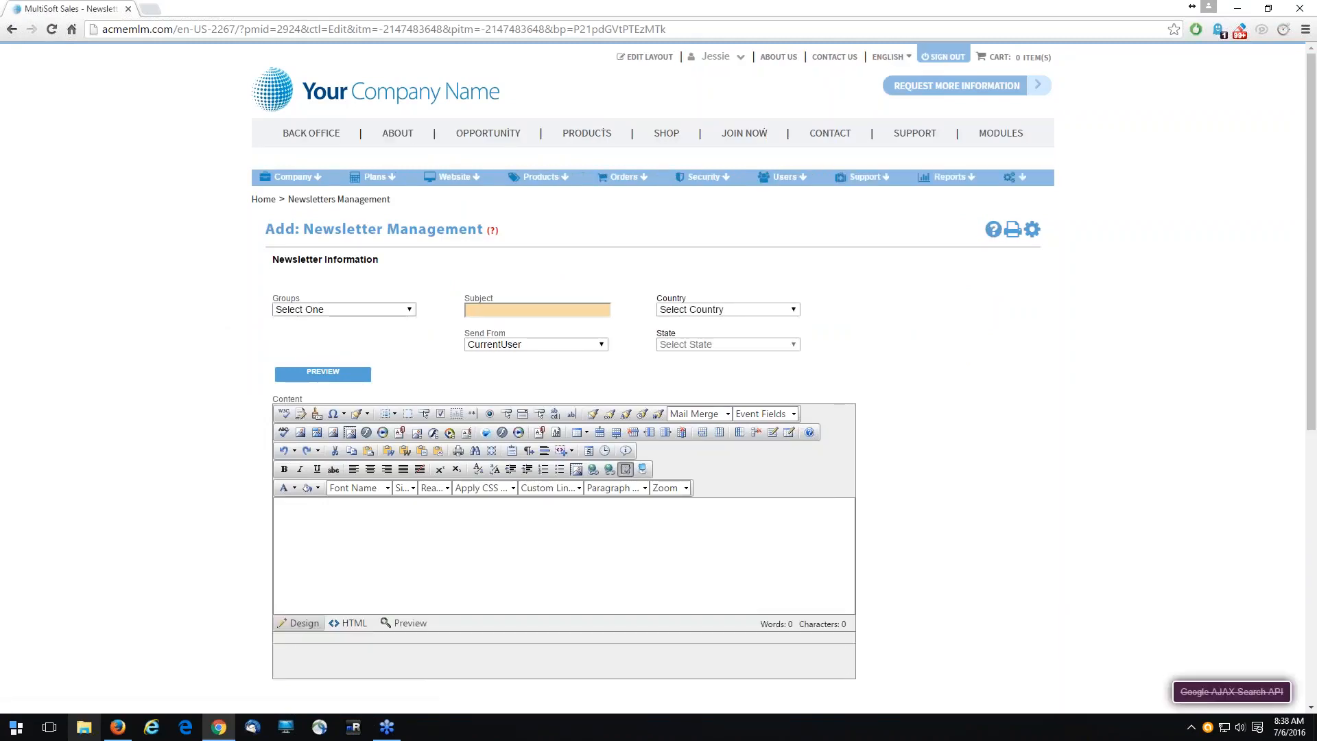
click(402, 316)
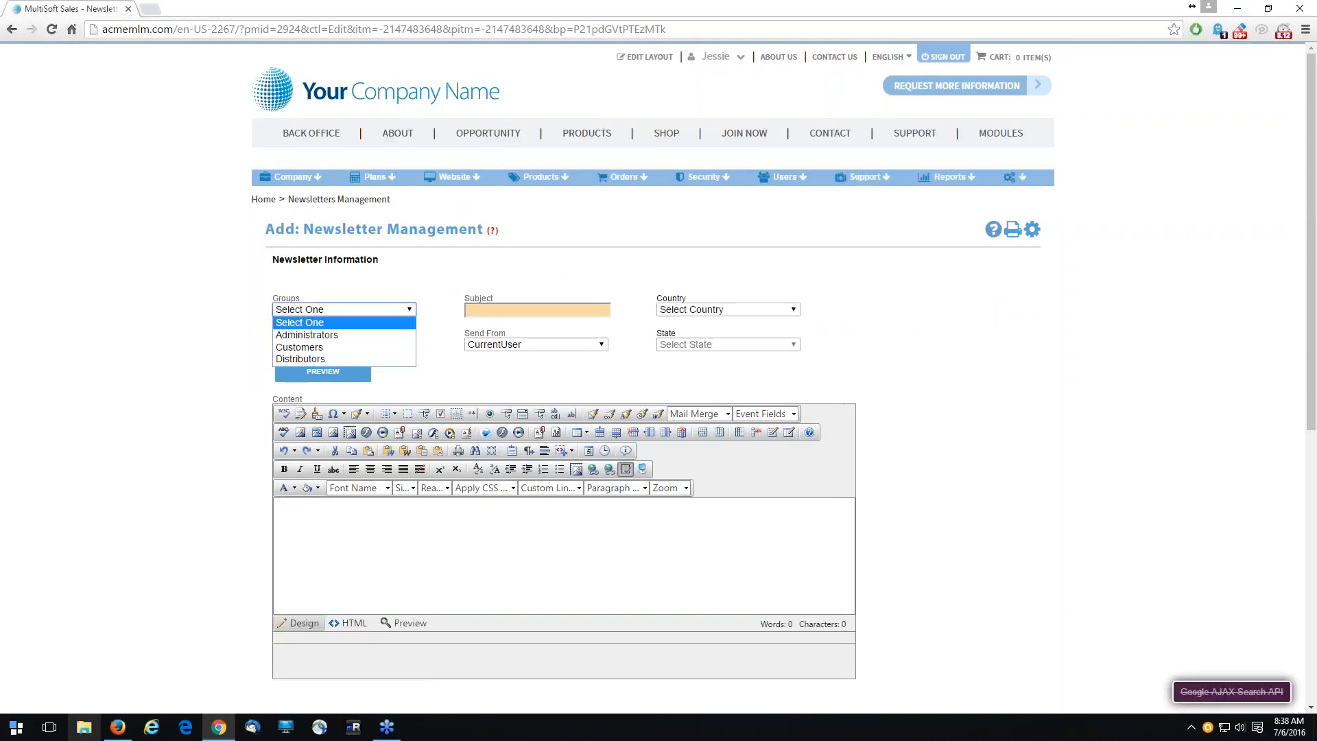
click(323, 335)
click(494, 310)
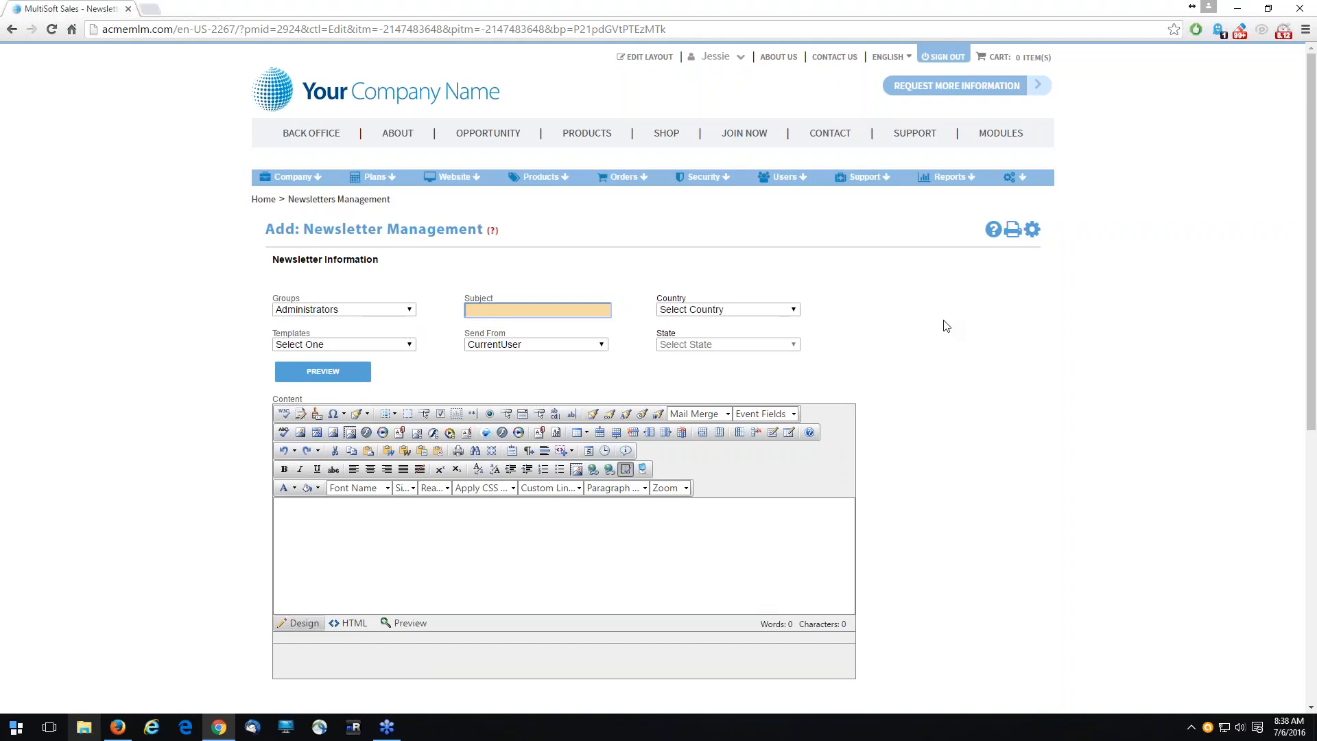
- Limit the newsletter to Alabama in the United States, and clear the country choice again
click(754, 307)
click(720, 334)
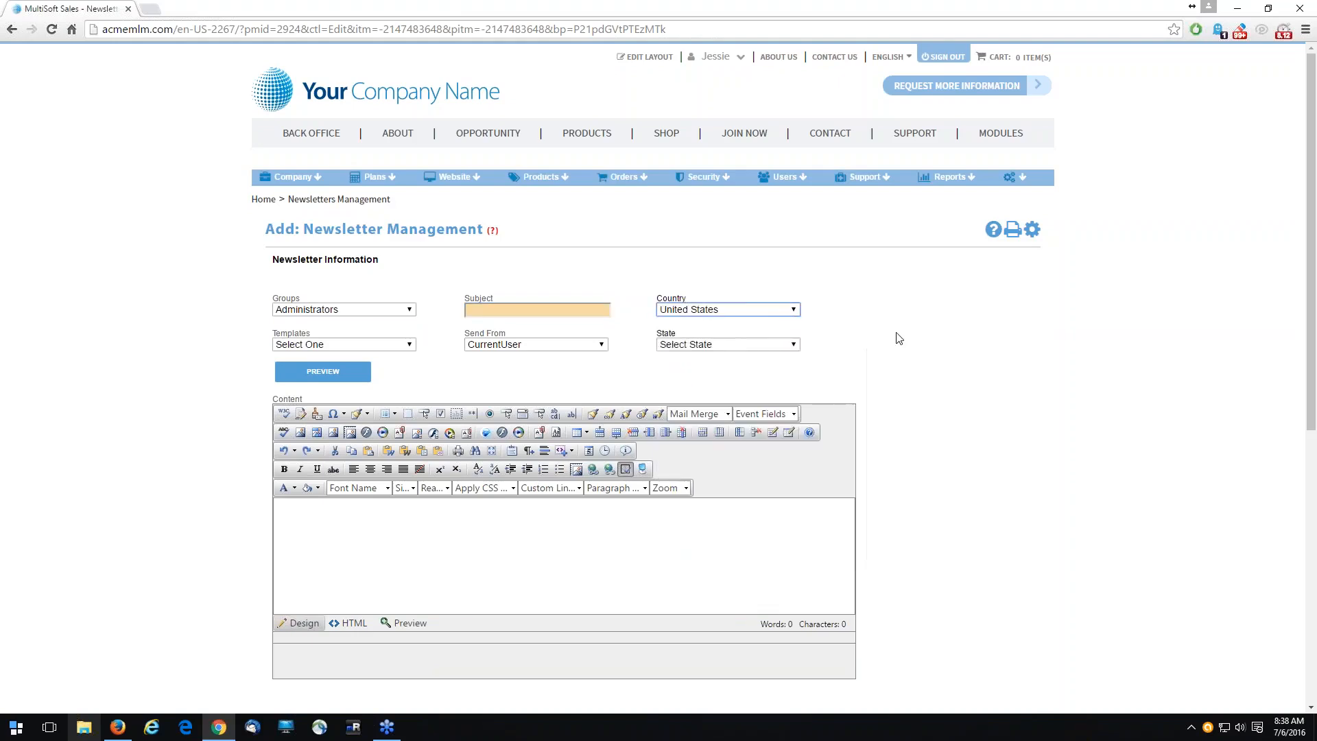
click(738, 344)
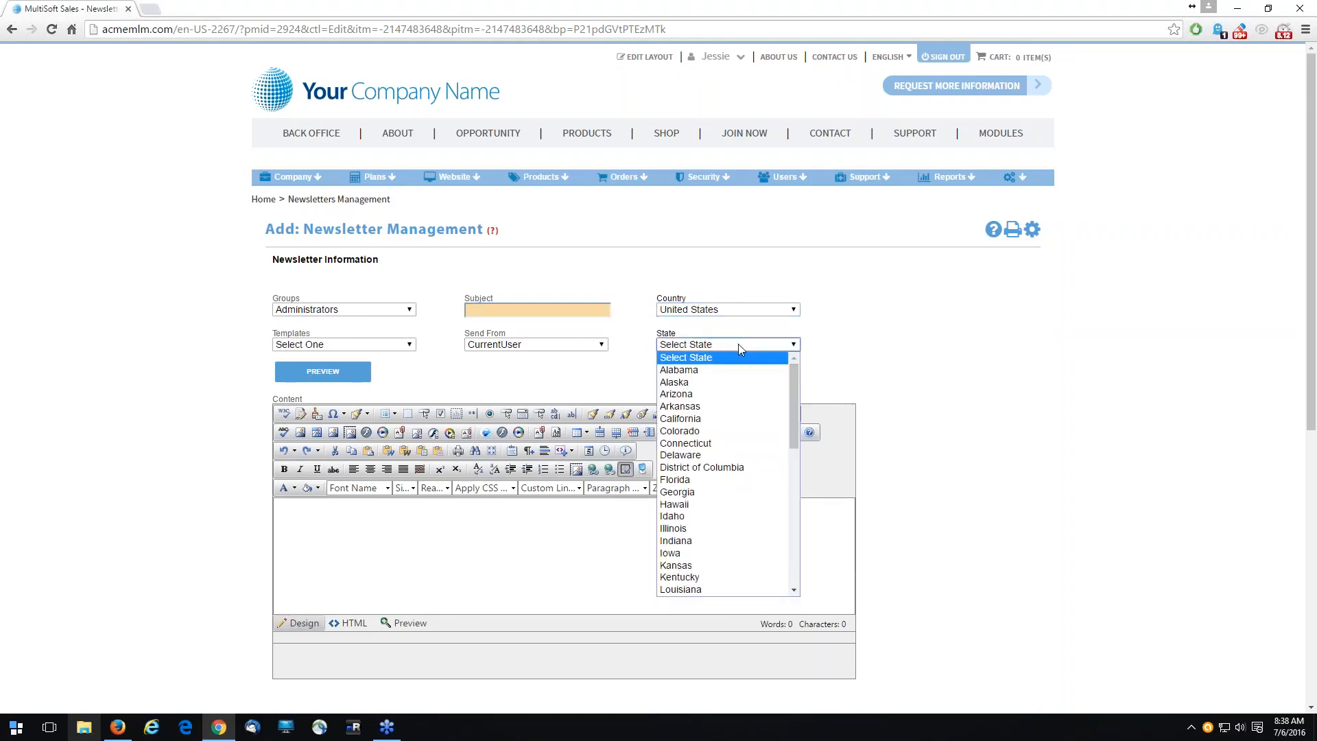
click(683, 372)
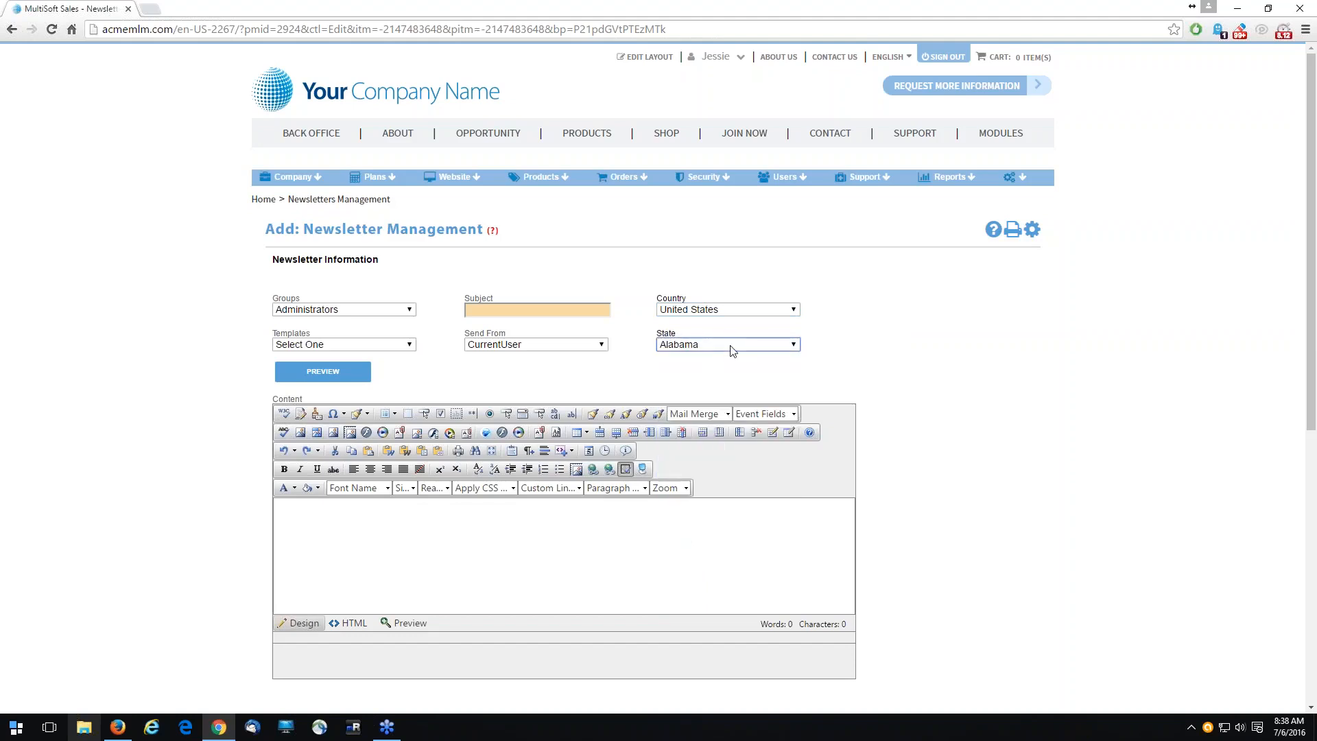
click(735, 312)
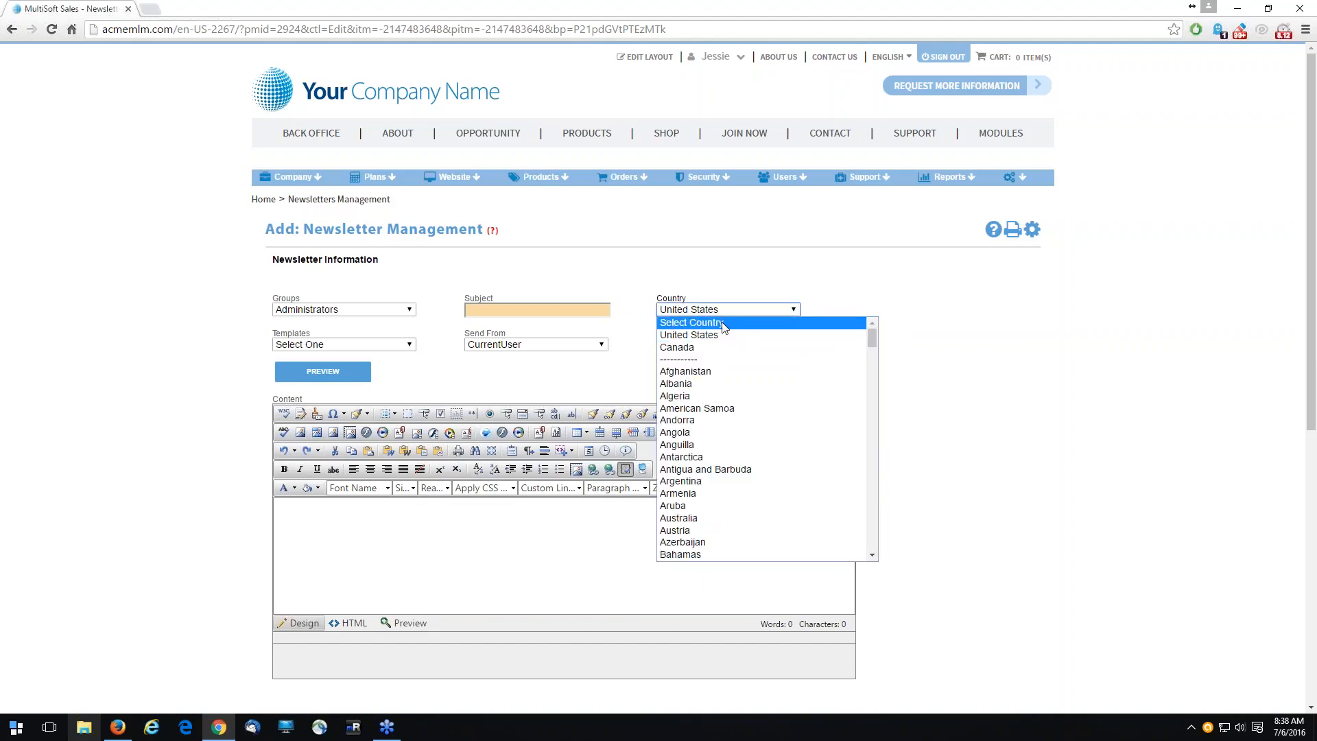
click(722, 324)
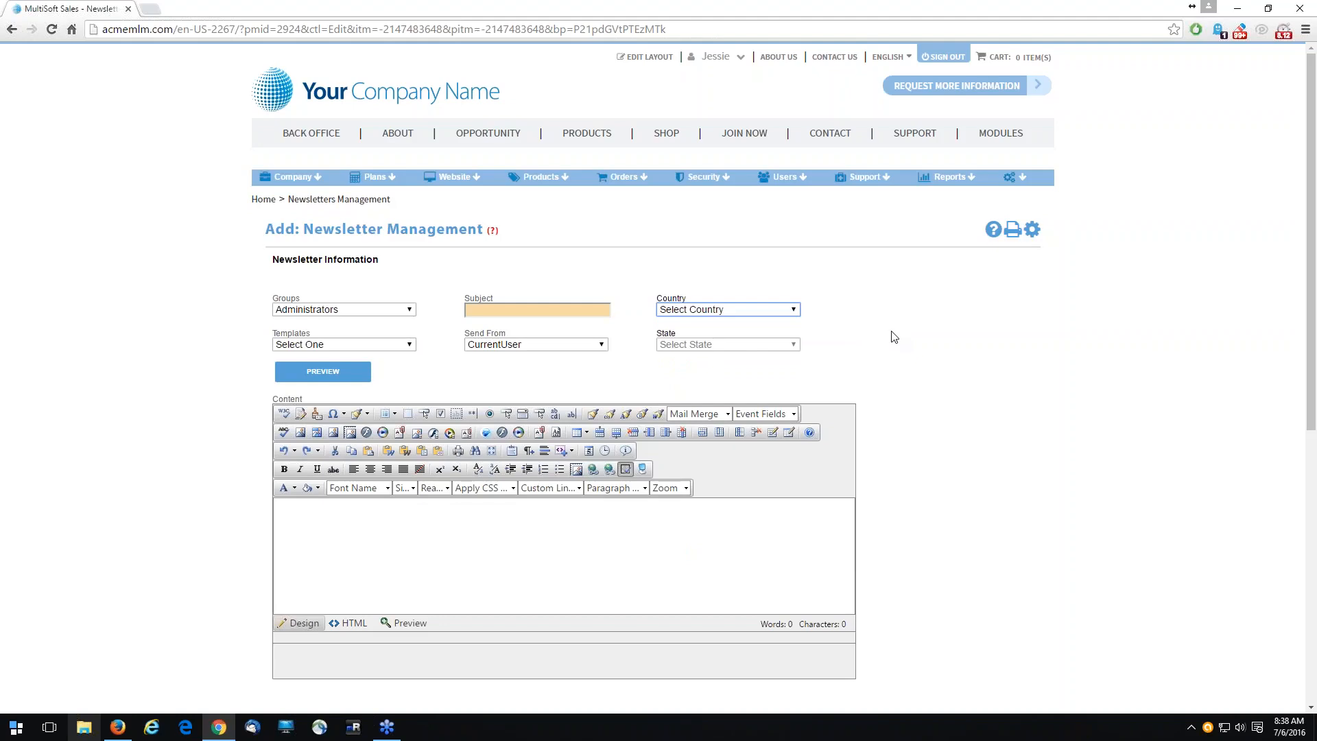
- Give the newsletter the subject Test and choose the template Generic 9 (1 Column) (Business)
click(525, 307)
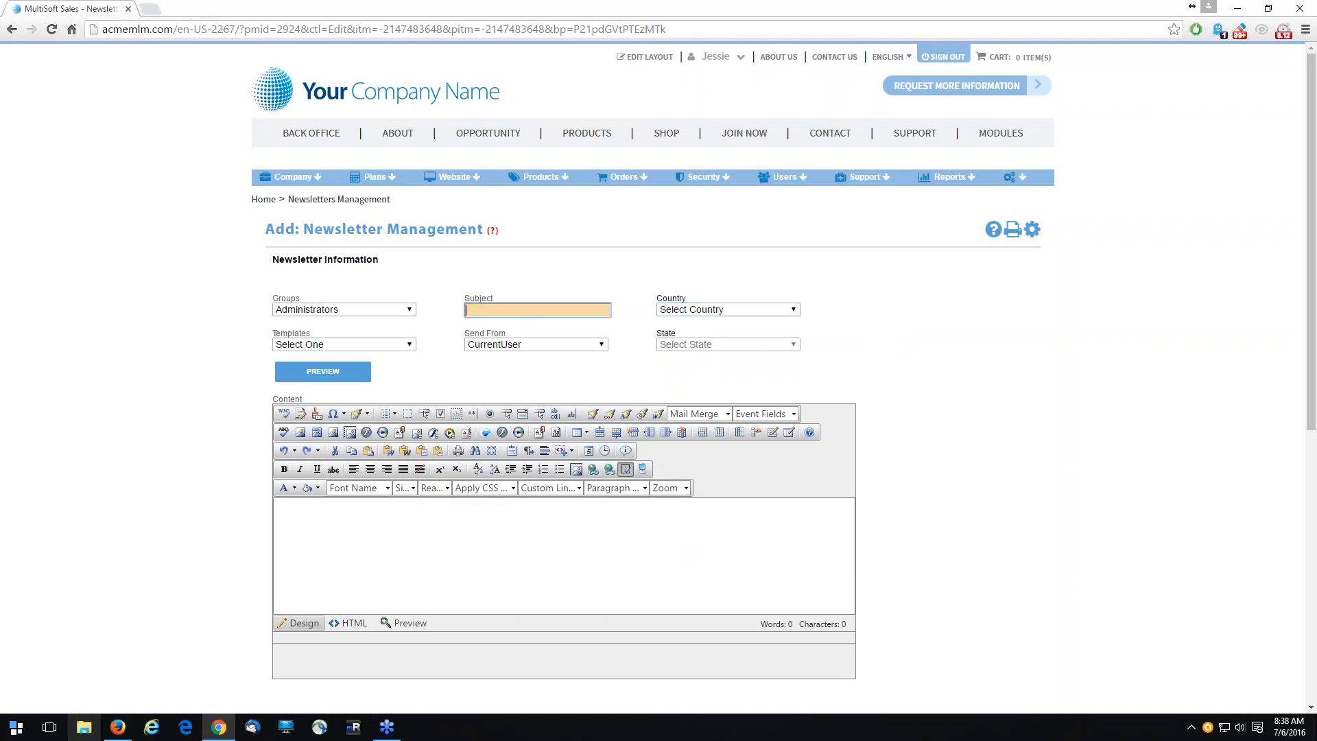
text(Test)
click(375, 343)
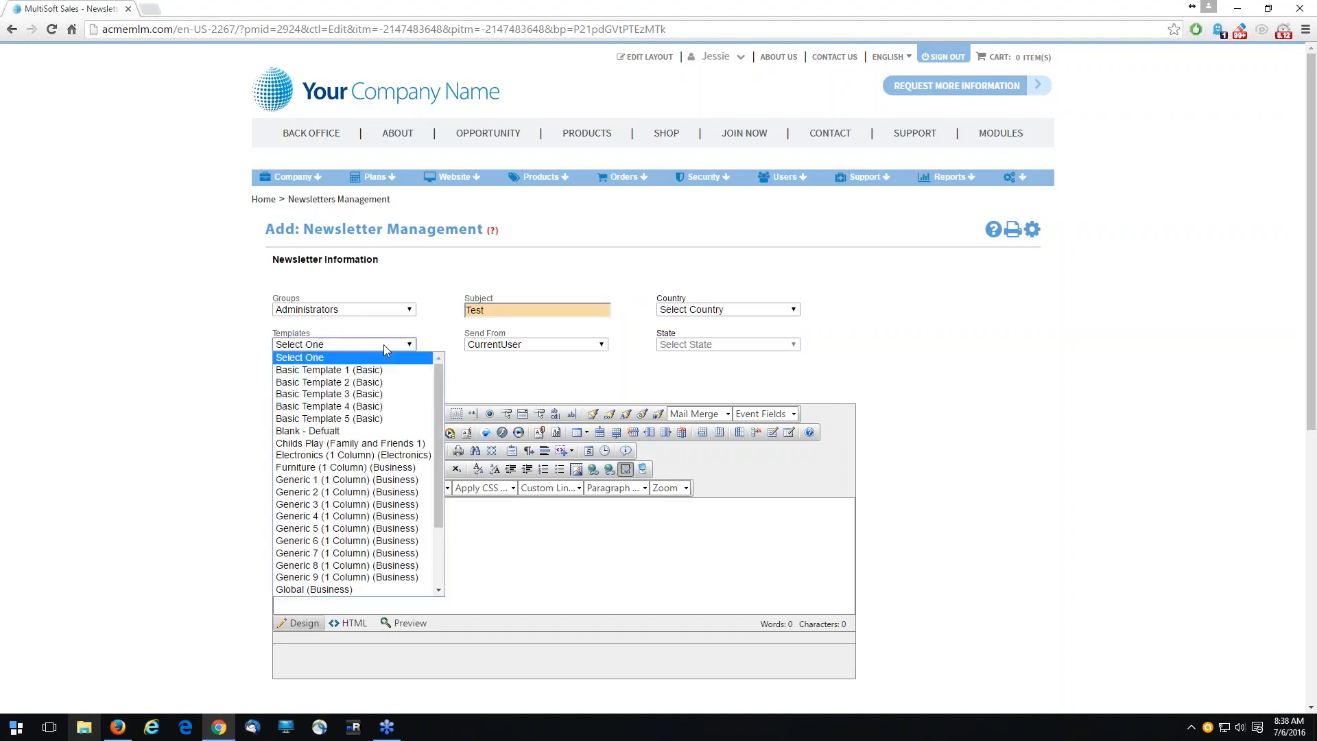
click(367, 576)
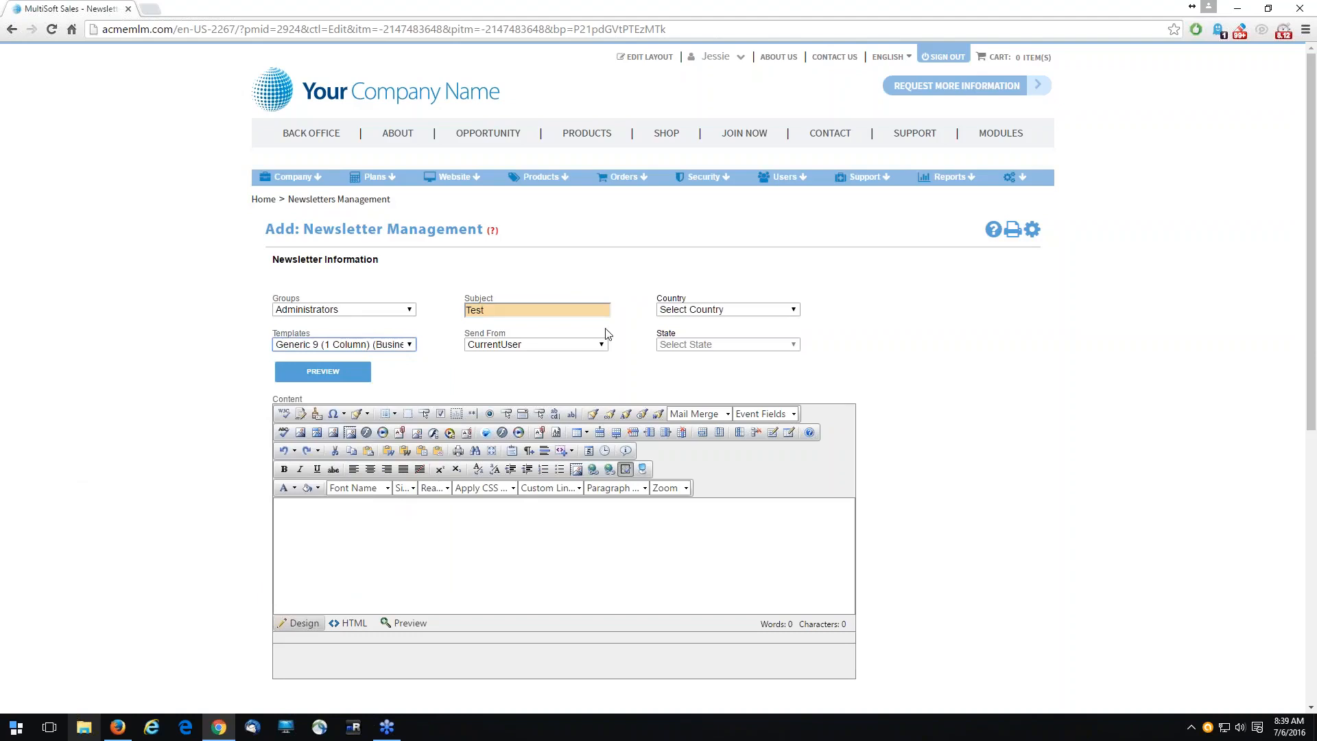
- Write "This is a test news letter" as the newsletter's content, and preview it within the chosen template
click(392, 535)
text(This is a tes)
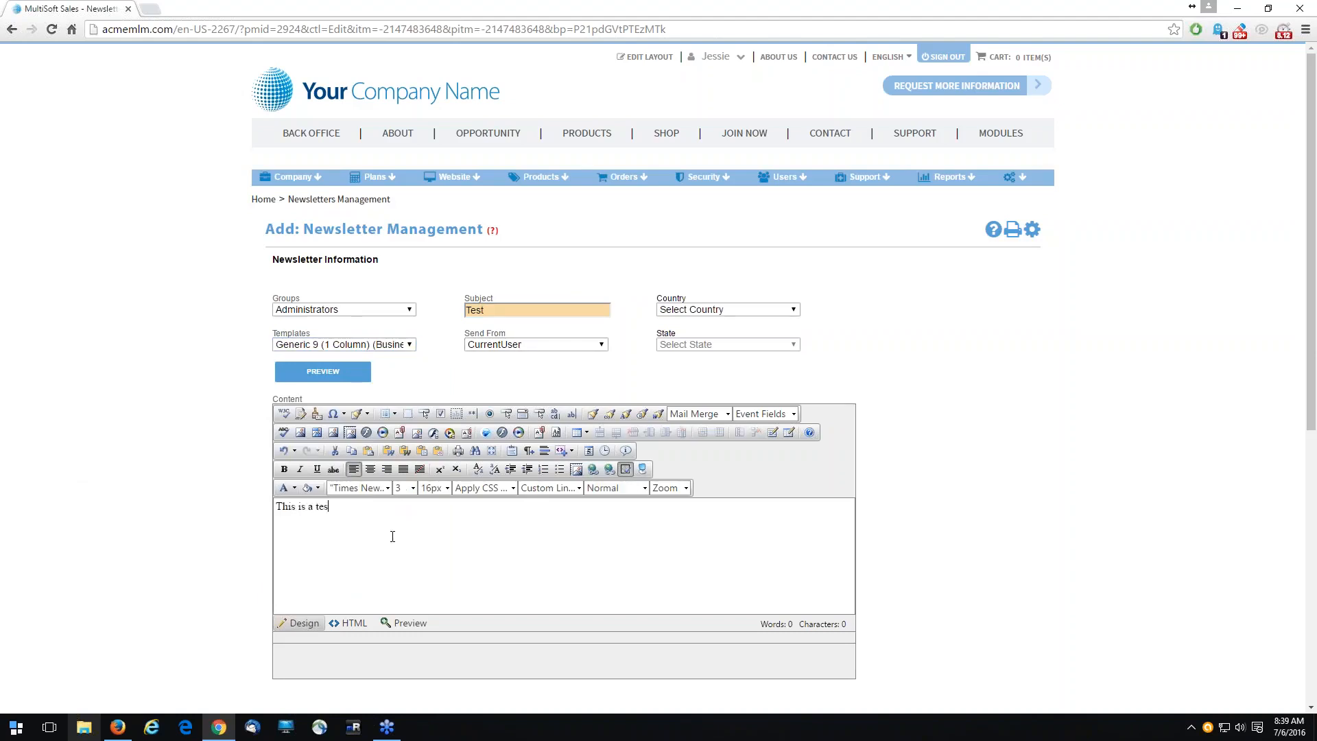
text(t news letter)
click(322, 371)
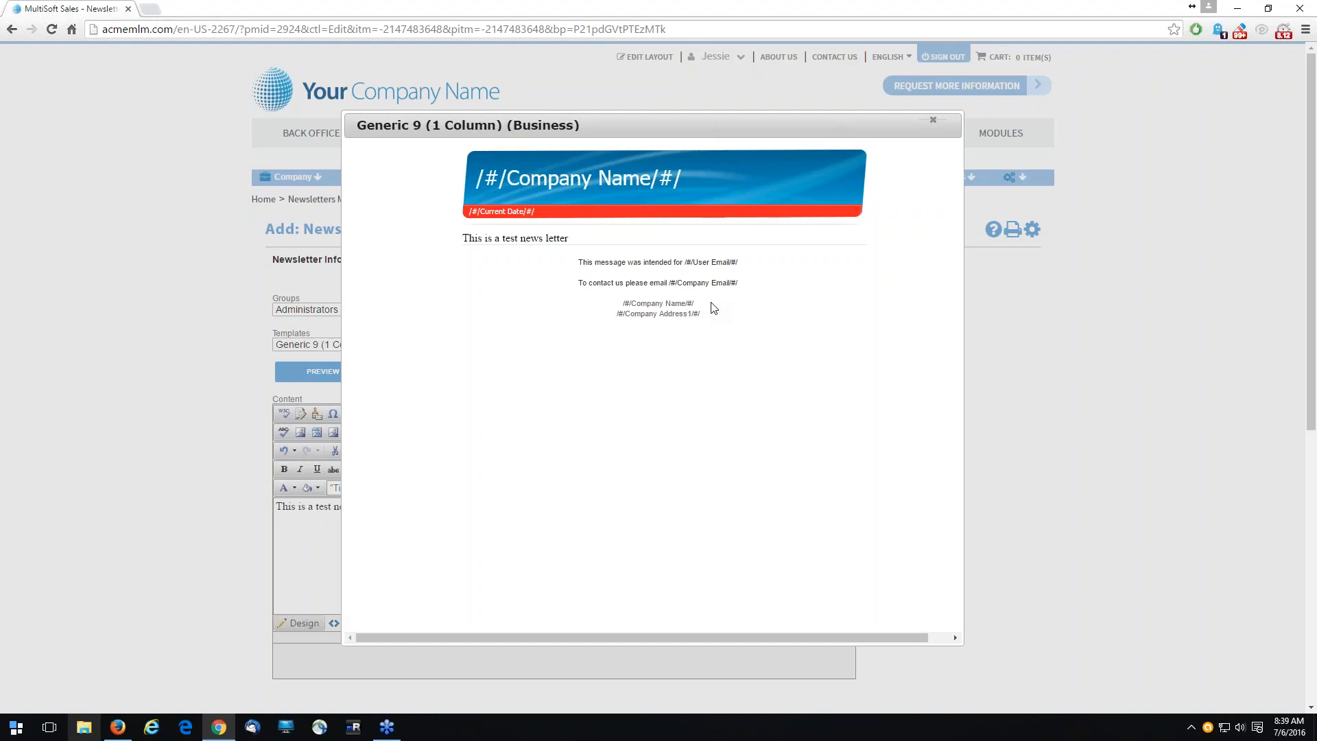
click(933, 120)
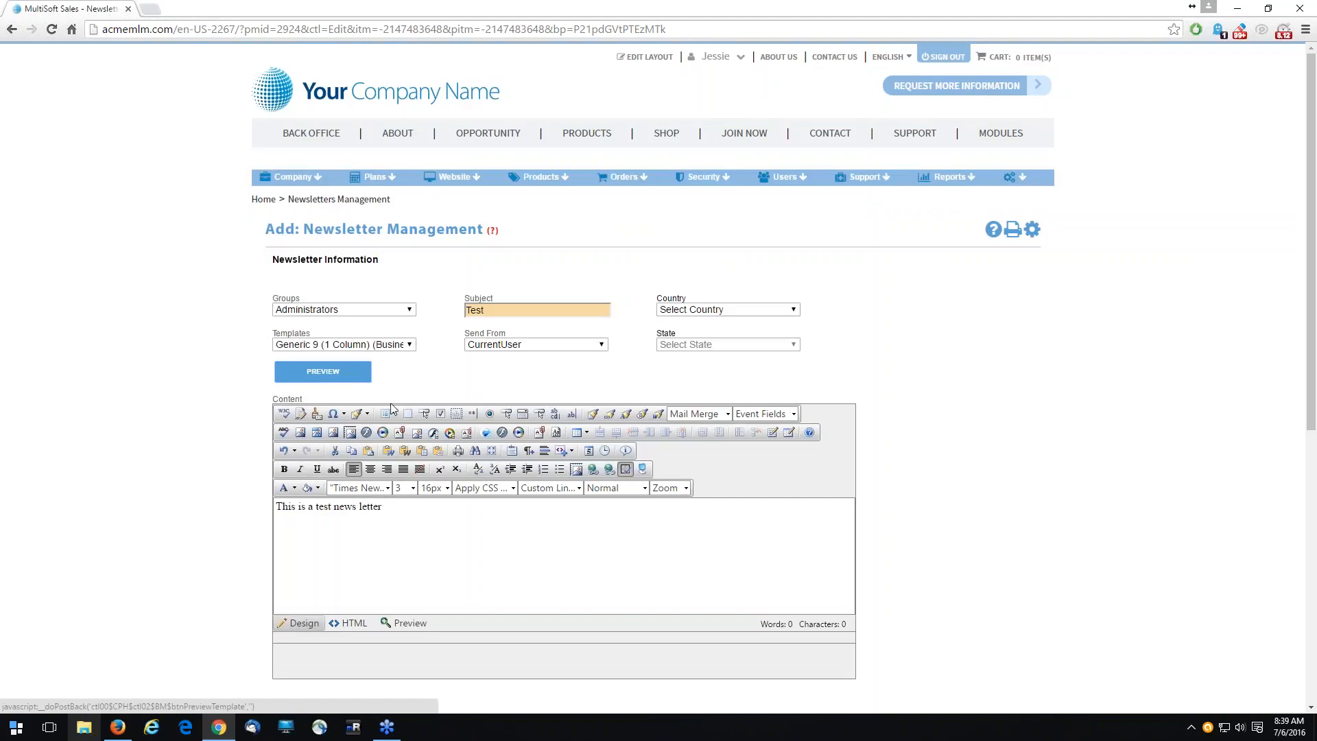
- Switch the newsletter's Send From setting between SiteOwner and CurrentUser
click(538, 345)
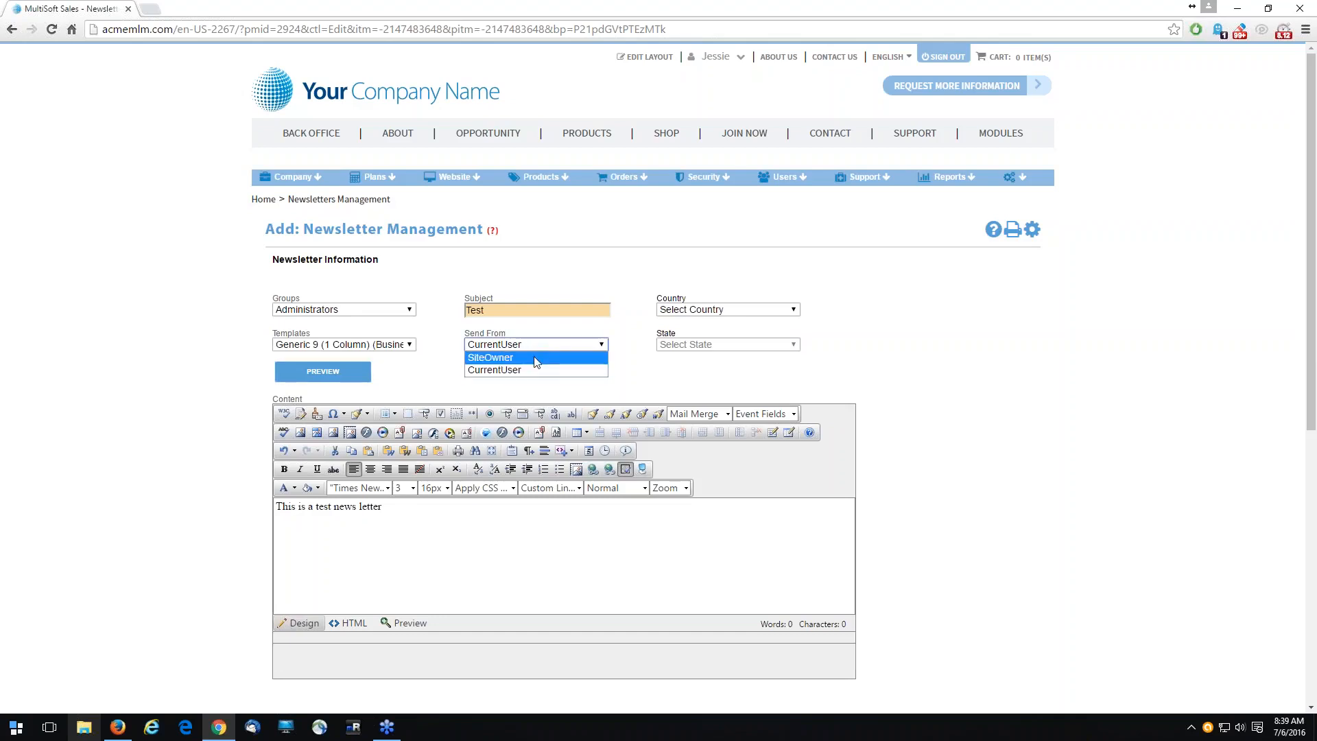
click(536, 359)
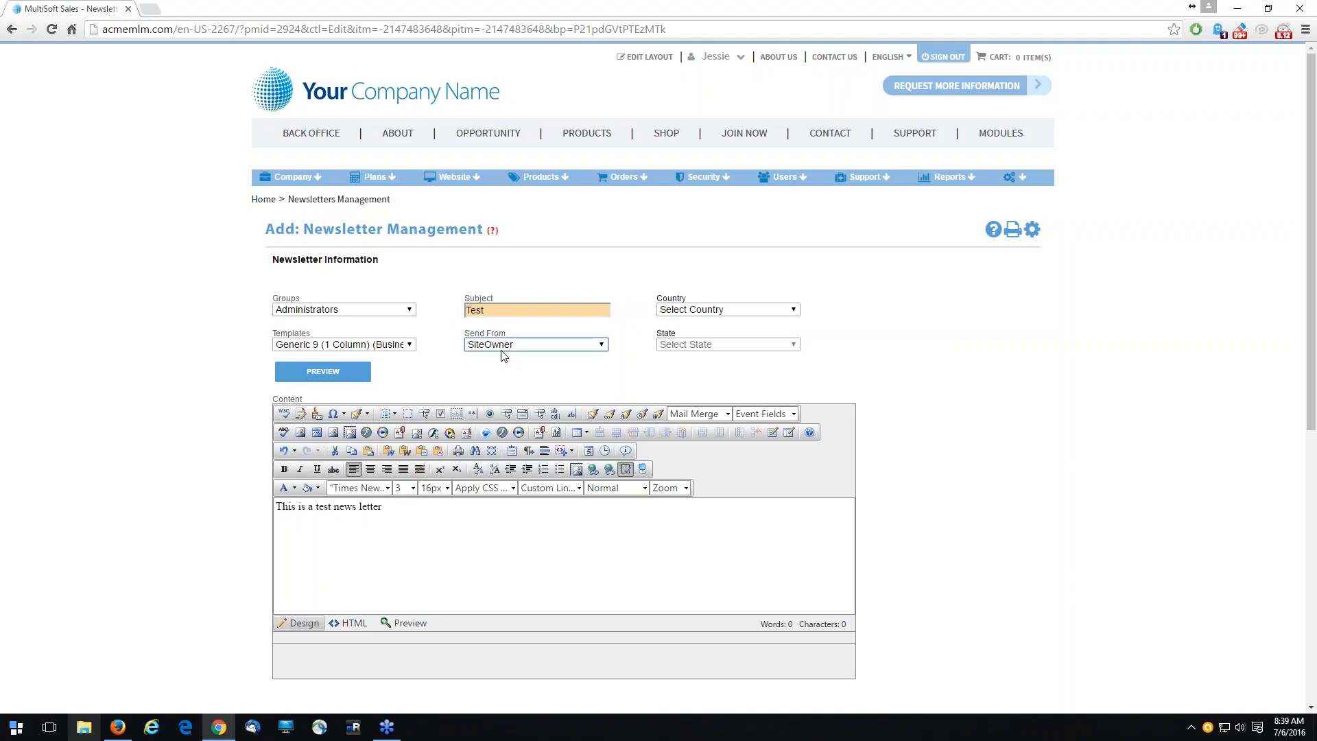
click(503, 350)
click(526, 374)
click(526, 355)
click(518, 366)
- Attach Test.pdf from the Documents library to the newsletter, and leave the newsletter form without sending
scroll(192, 427, down, 5)
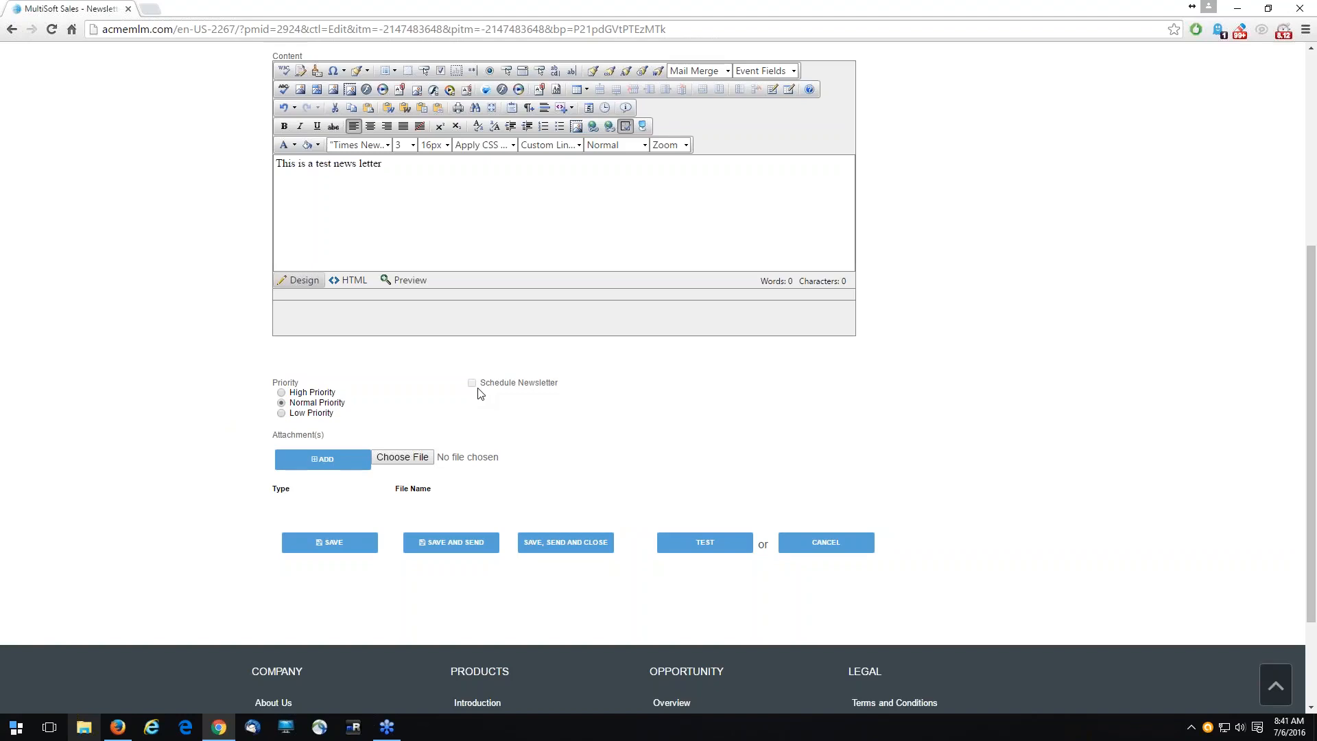
click(328, 466)
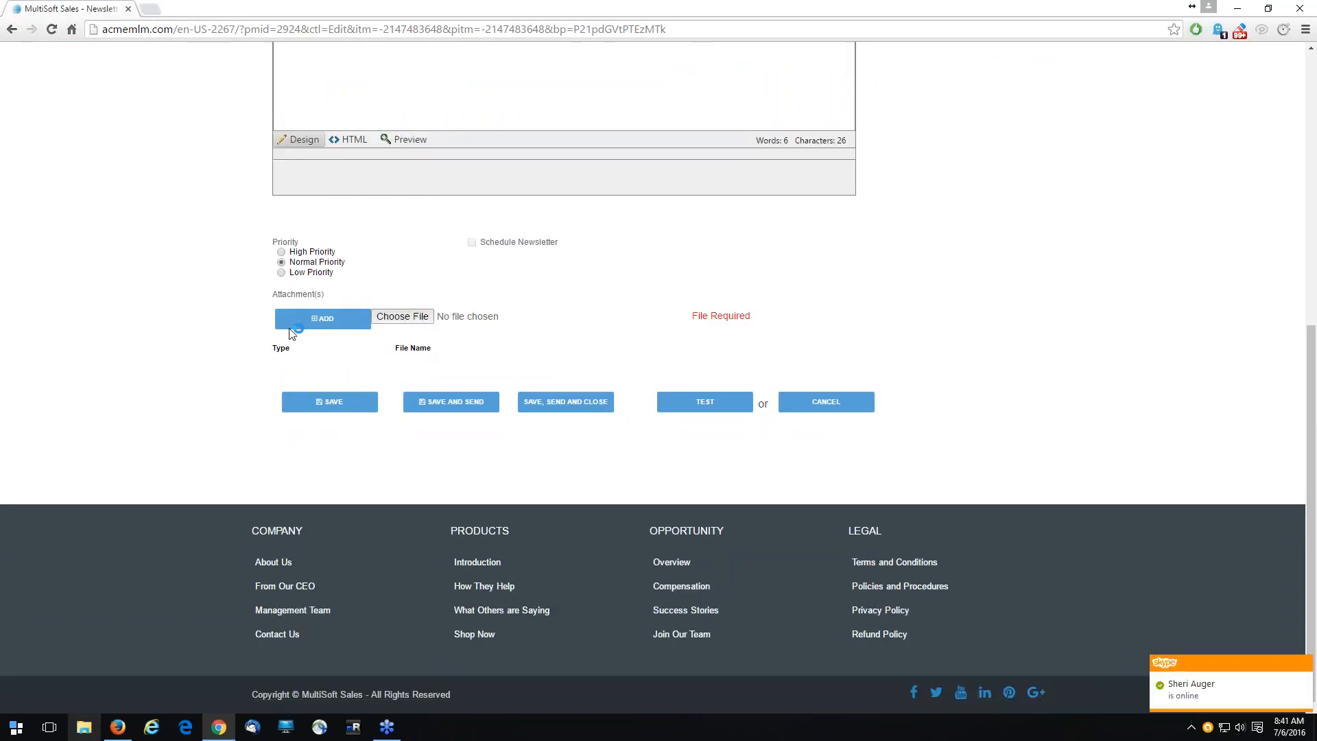
click(401, 316)
click(182, 239)
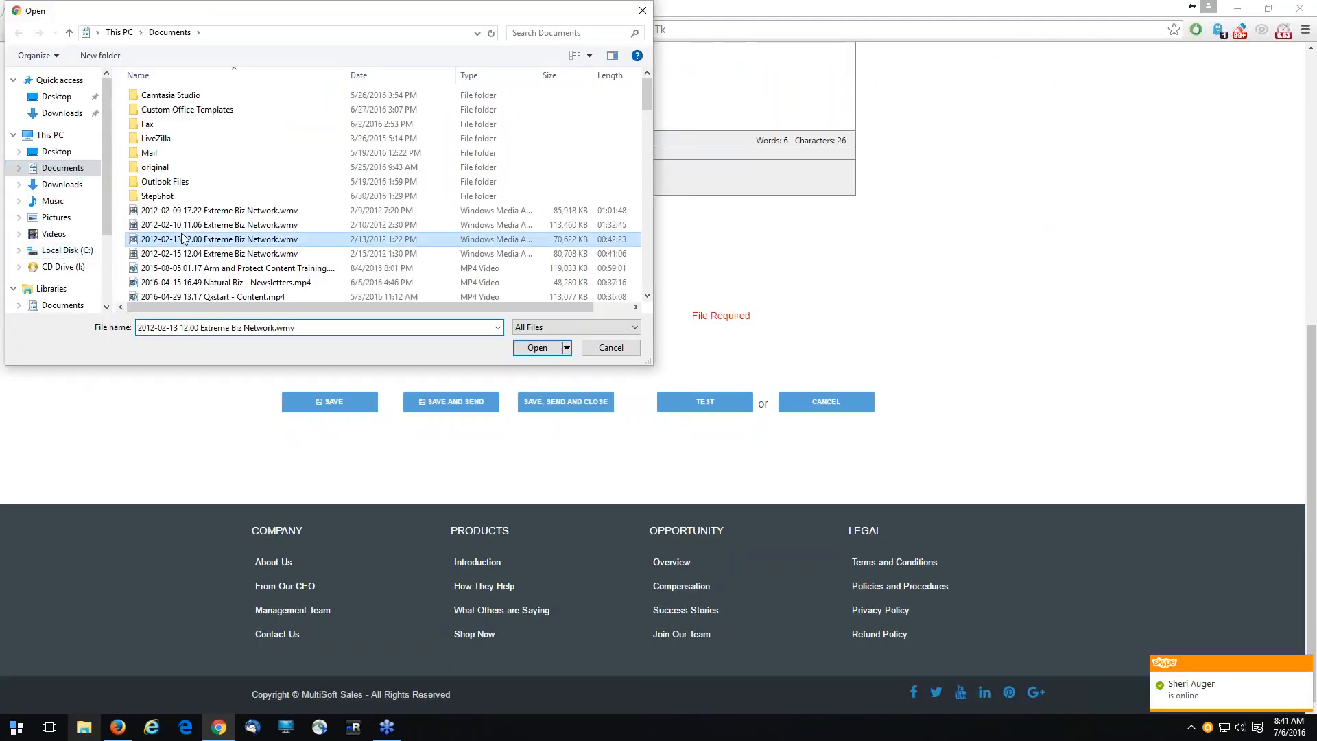
click(62, 304)
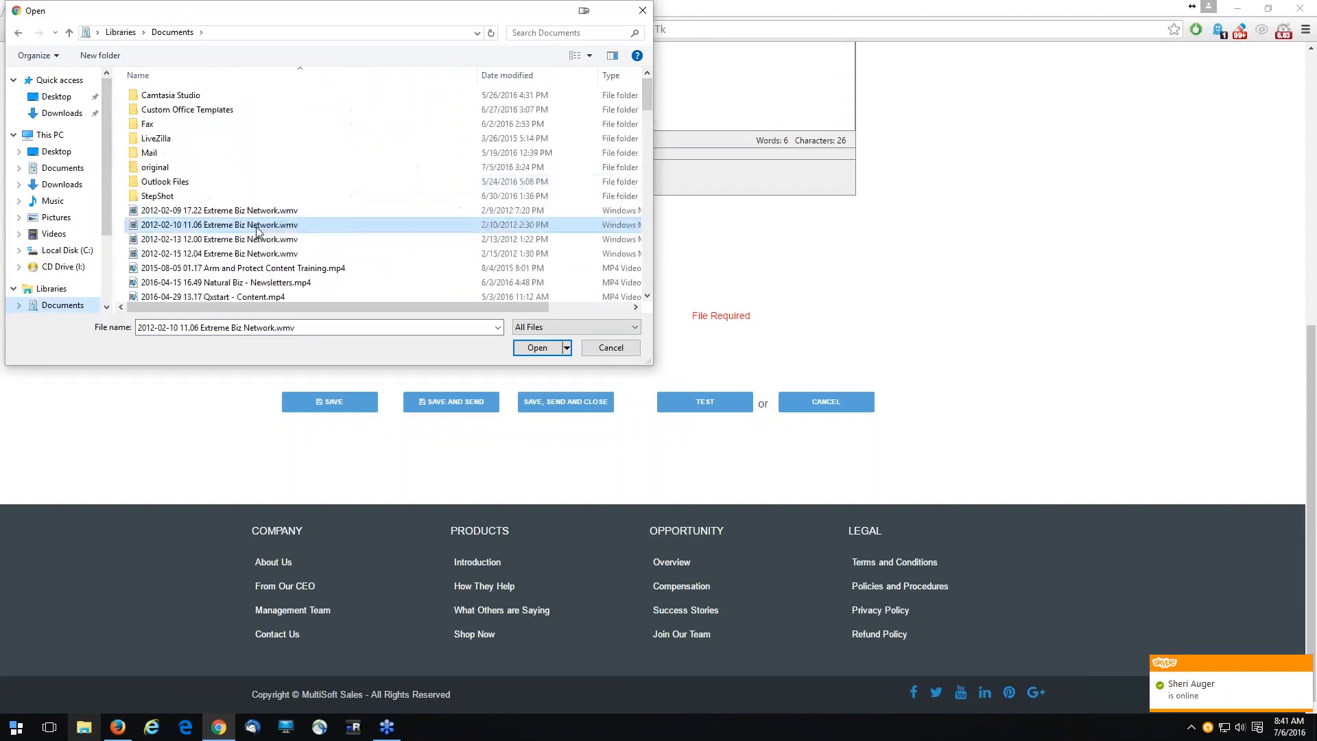
scroll(260, 235, down, 15)
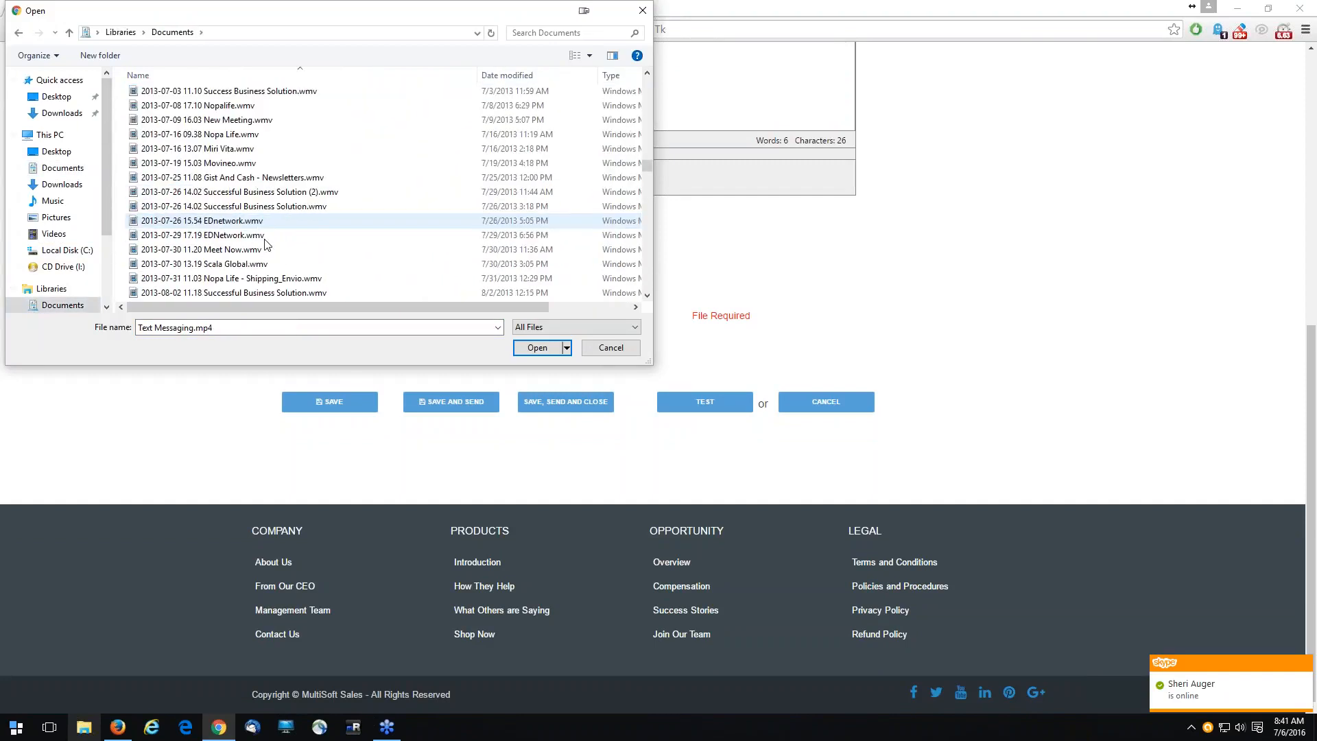
click(266, 241)
key(t)
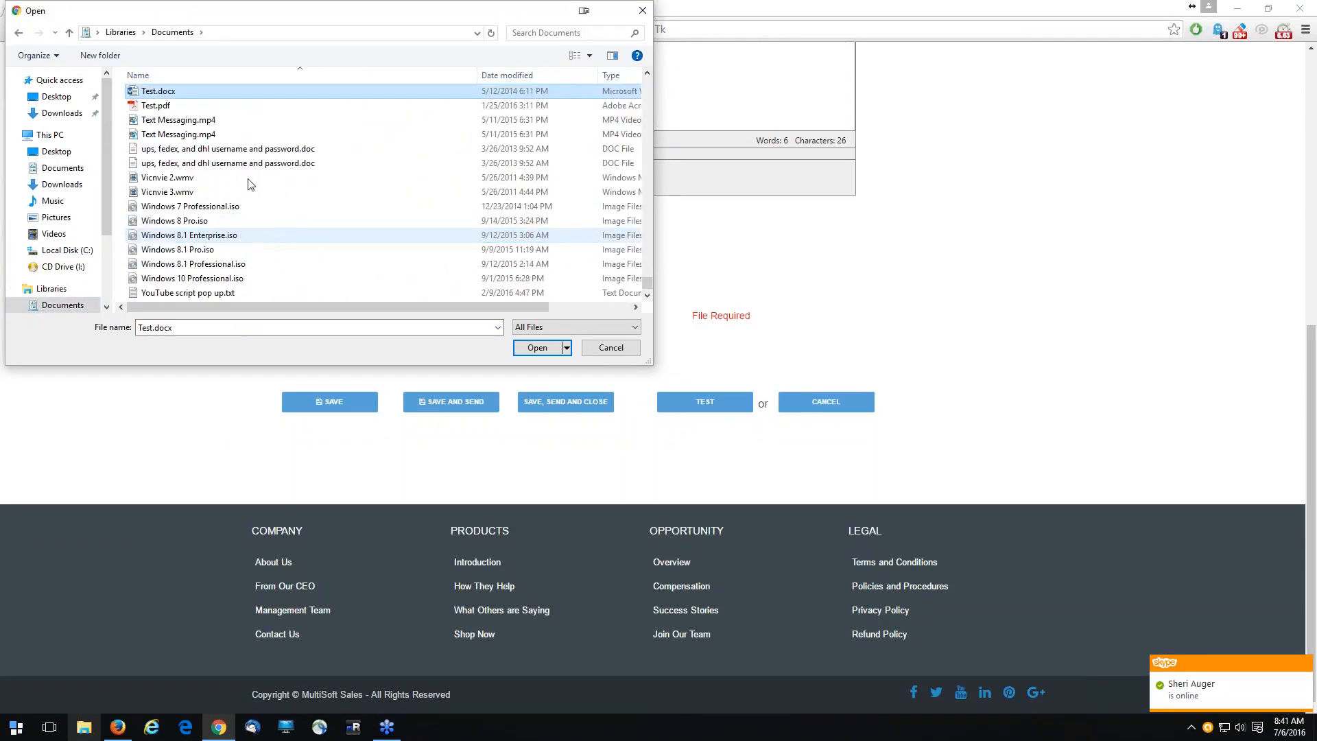
click(160, 109)
double_click(160, 108)
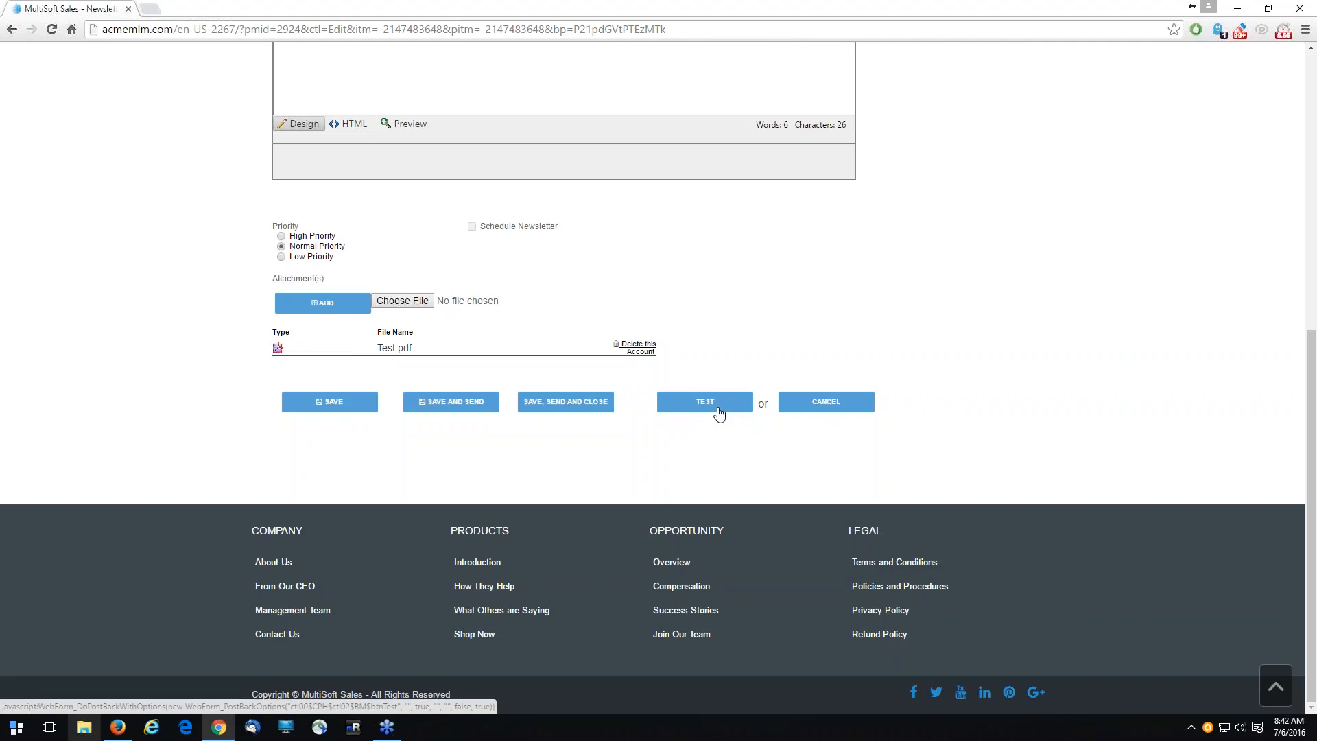
click(849, 415)
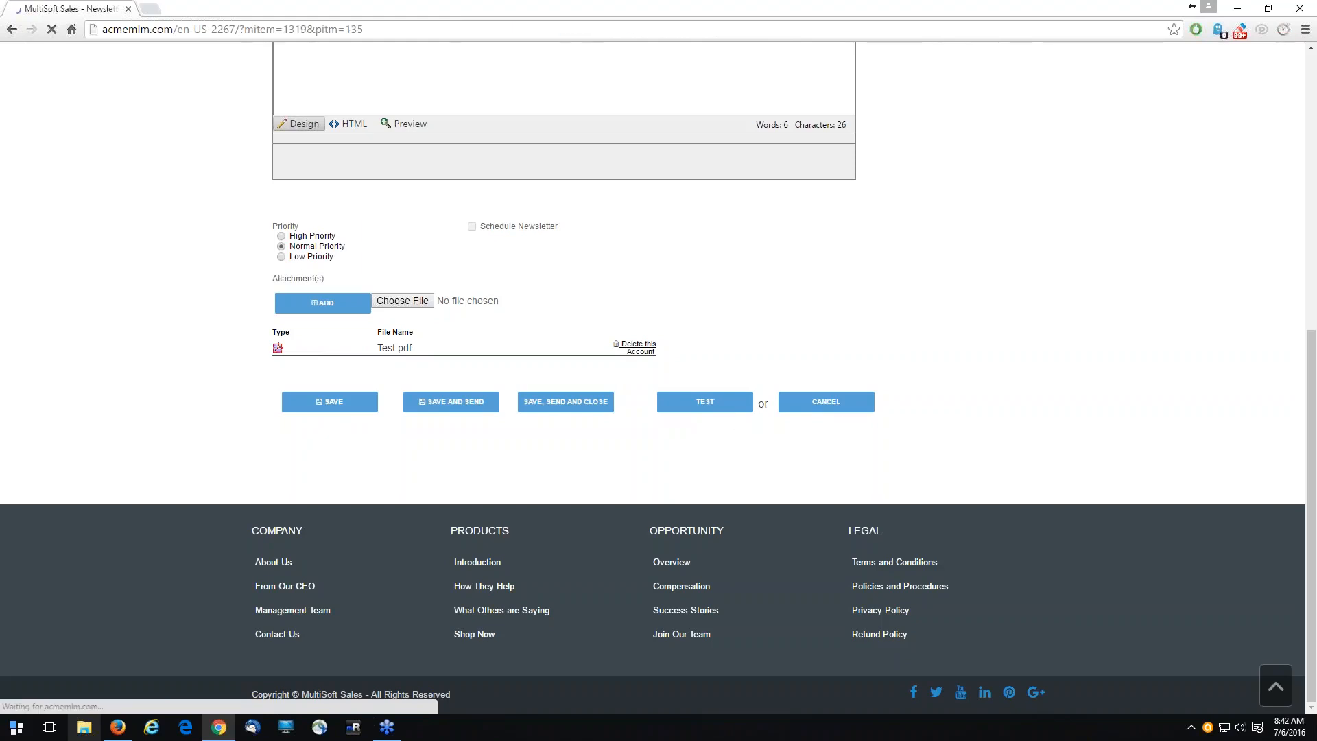